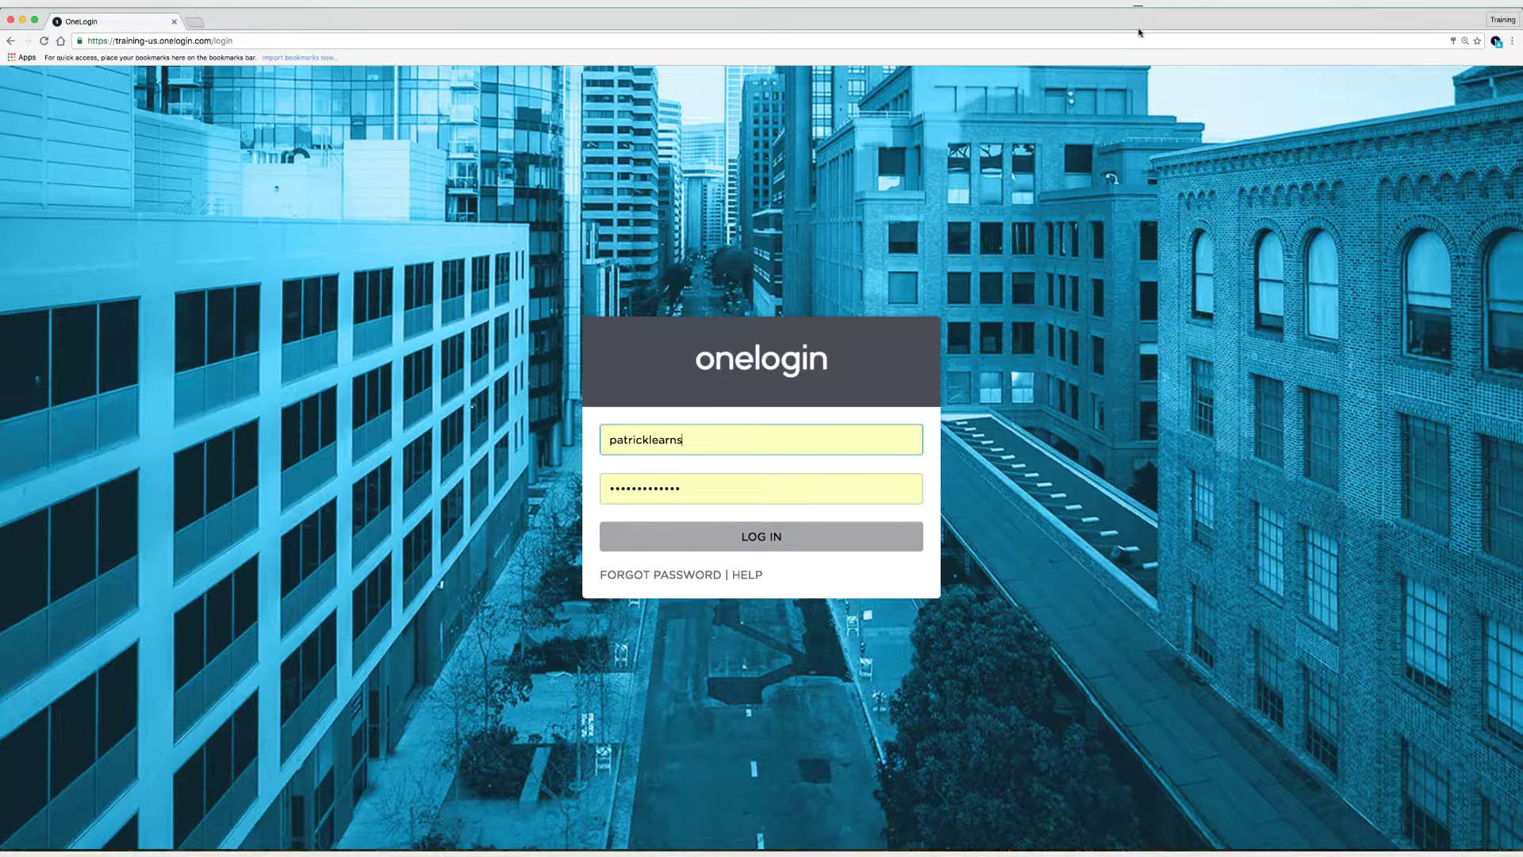
Sign in to the OneLogin admin account and land on App Home's Training tab listing ten apps.
click(797, 539)
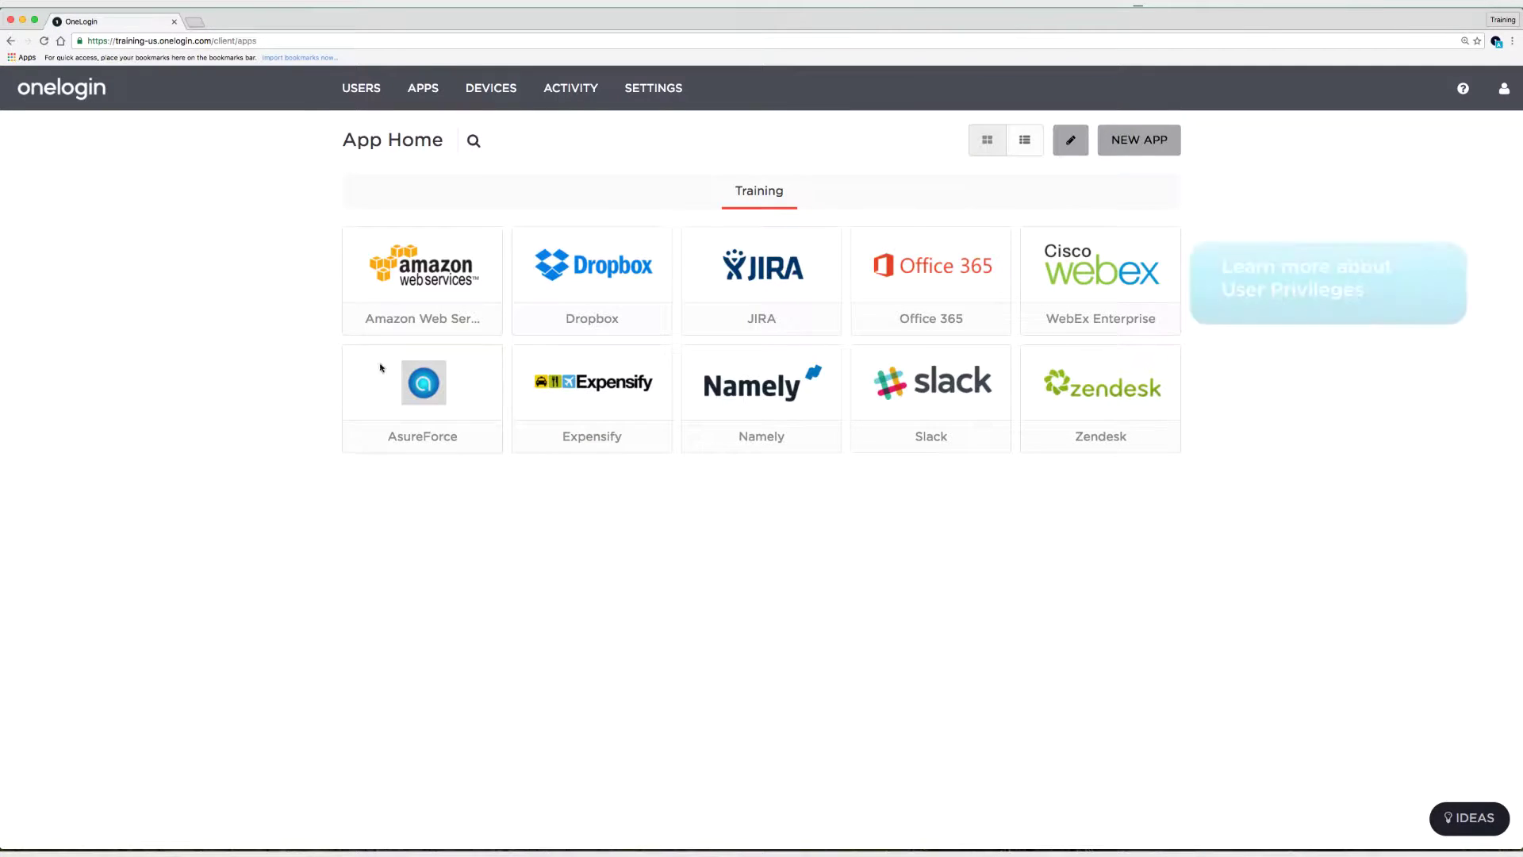
mouse_move(457, 101)
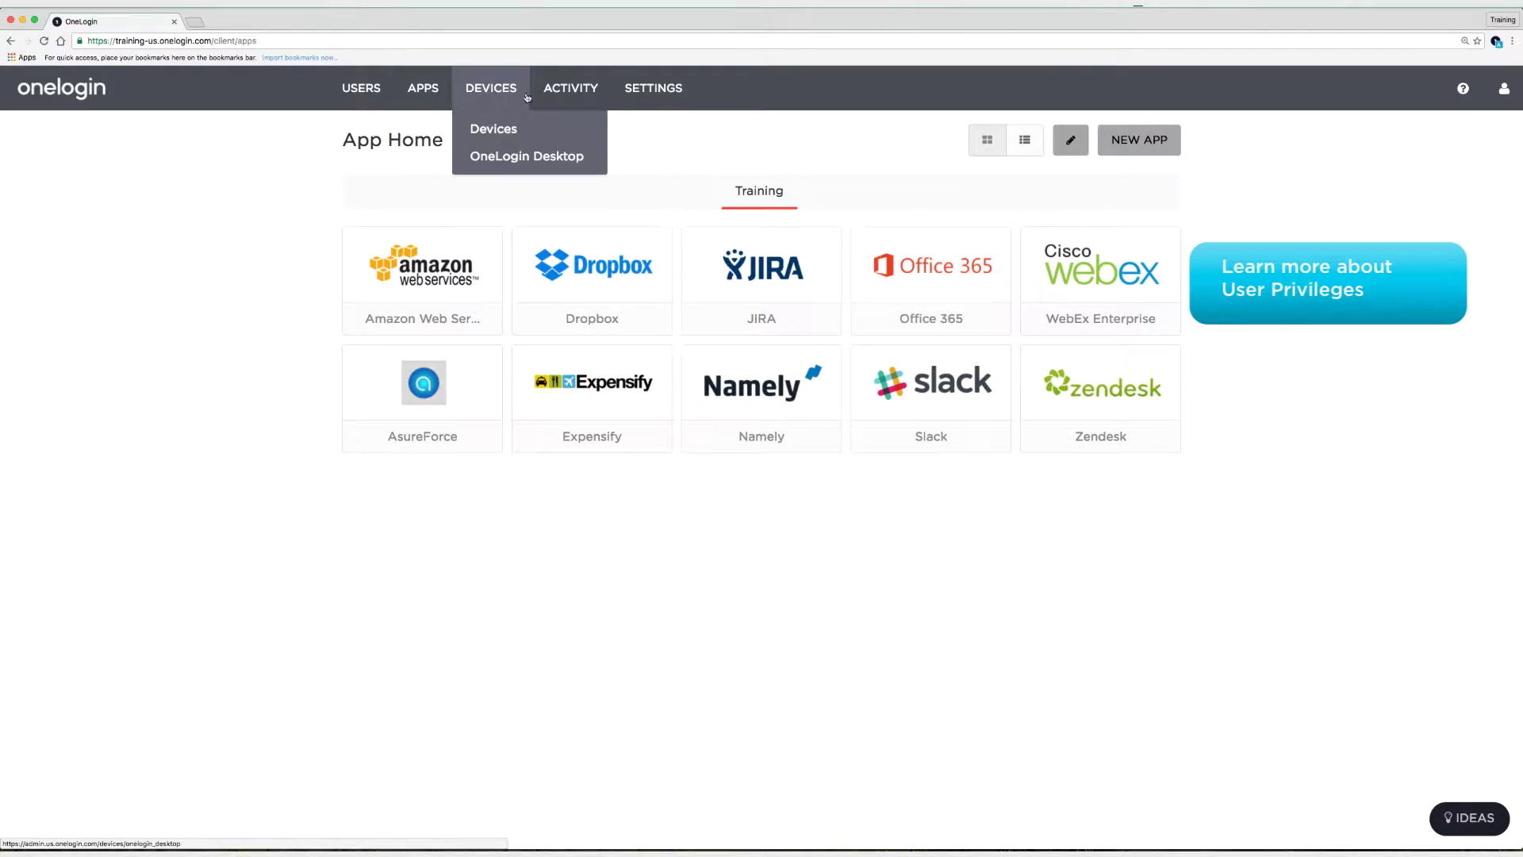
mouse_move(632, 105)
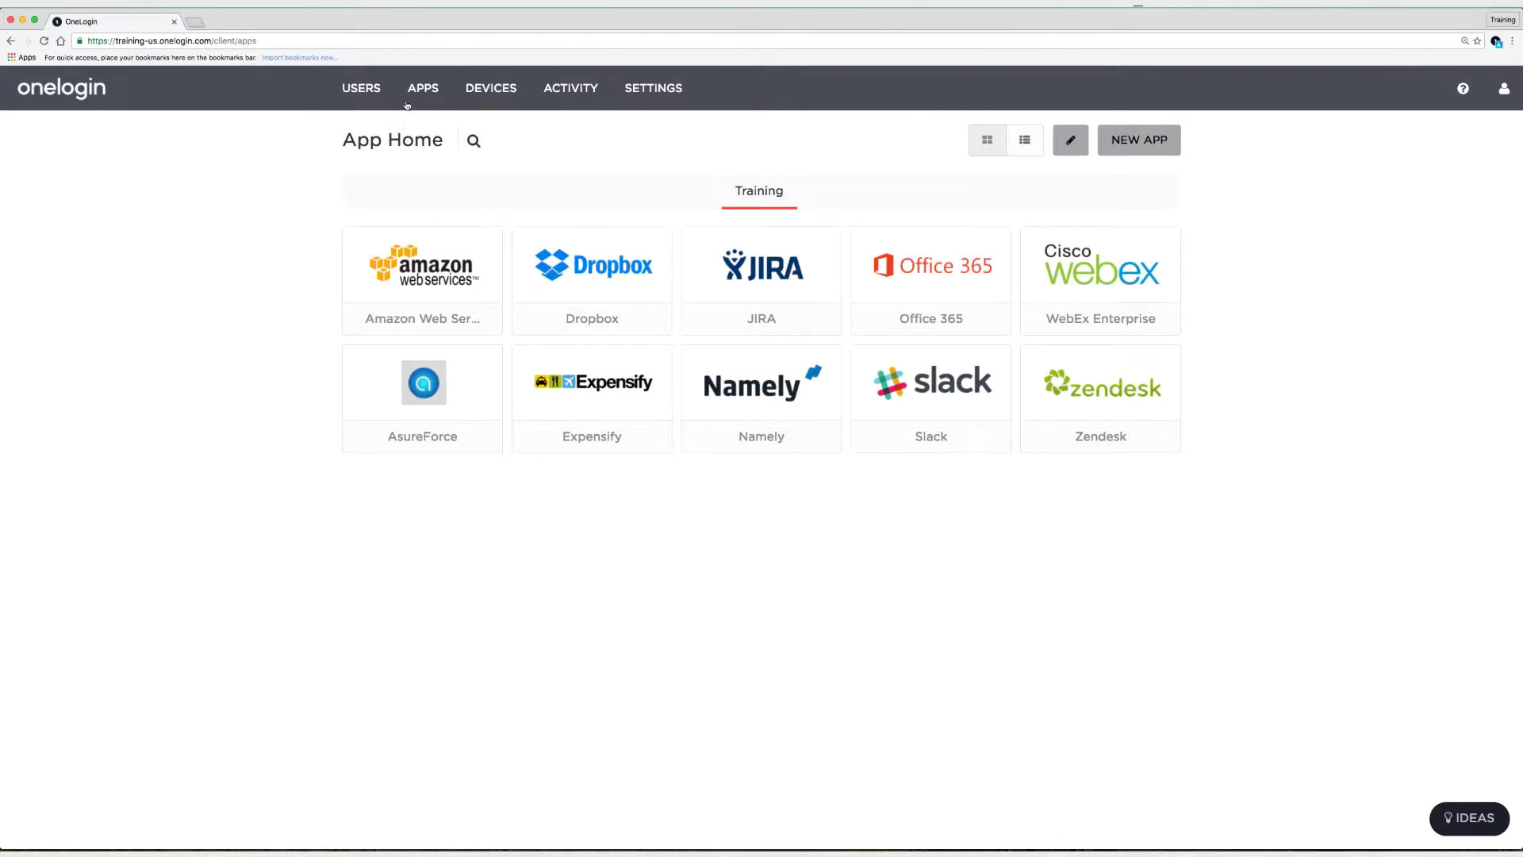
Open Syncplicity from Company Apps and view its Configuration settings.
click(427, 131)
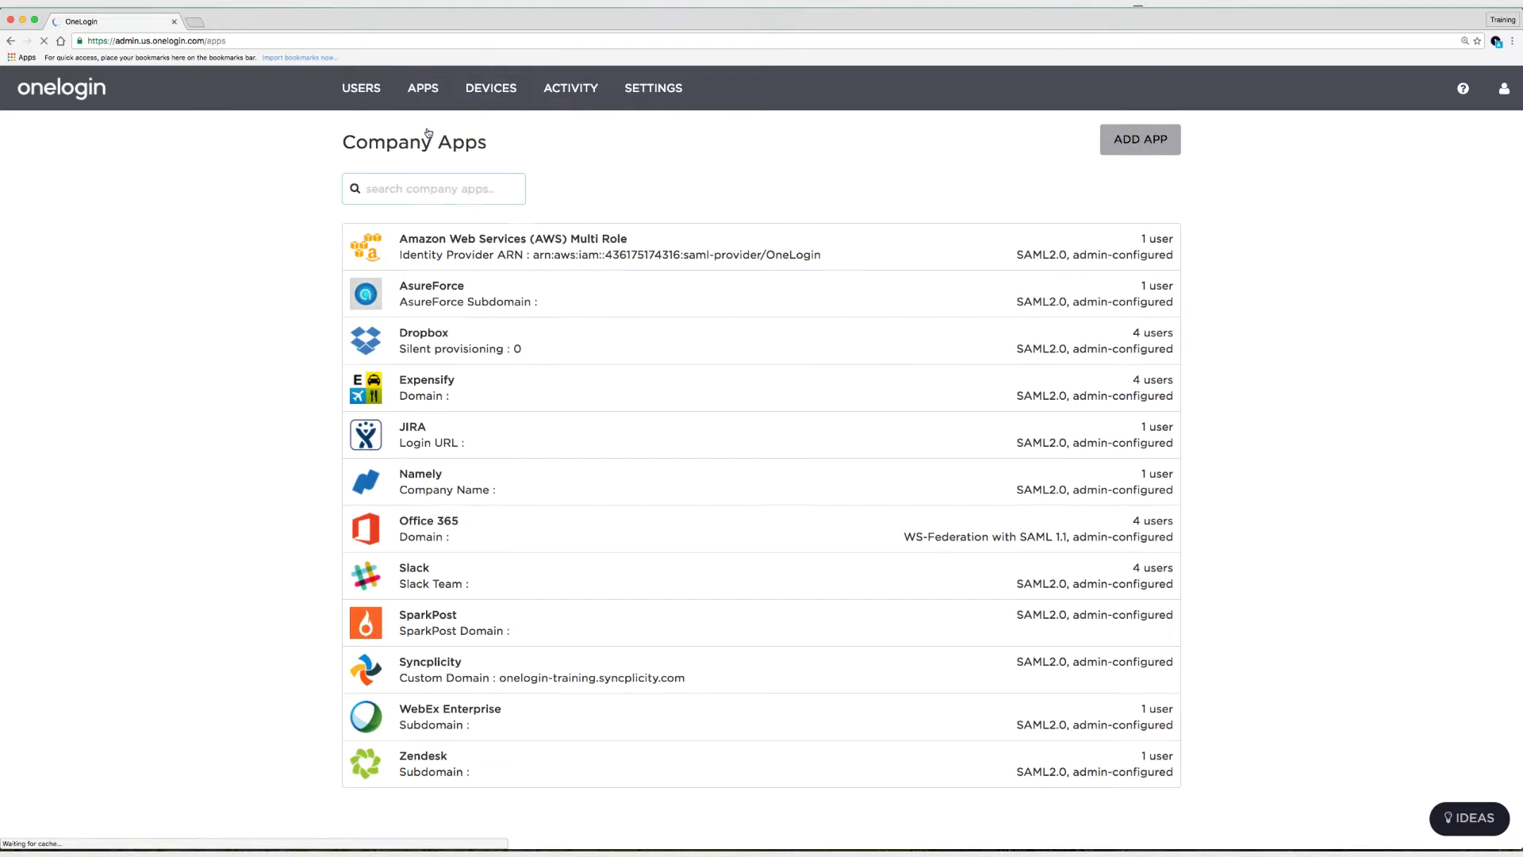
click(457, 667)
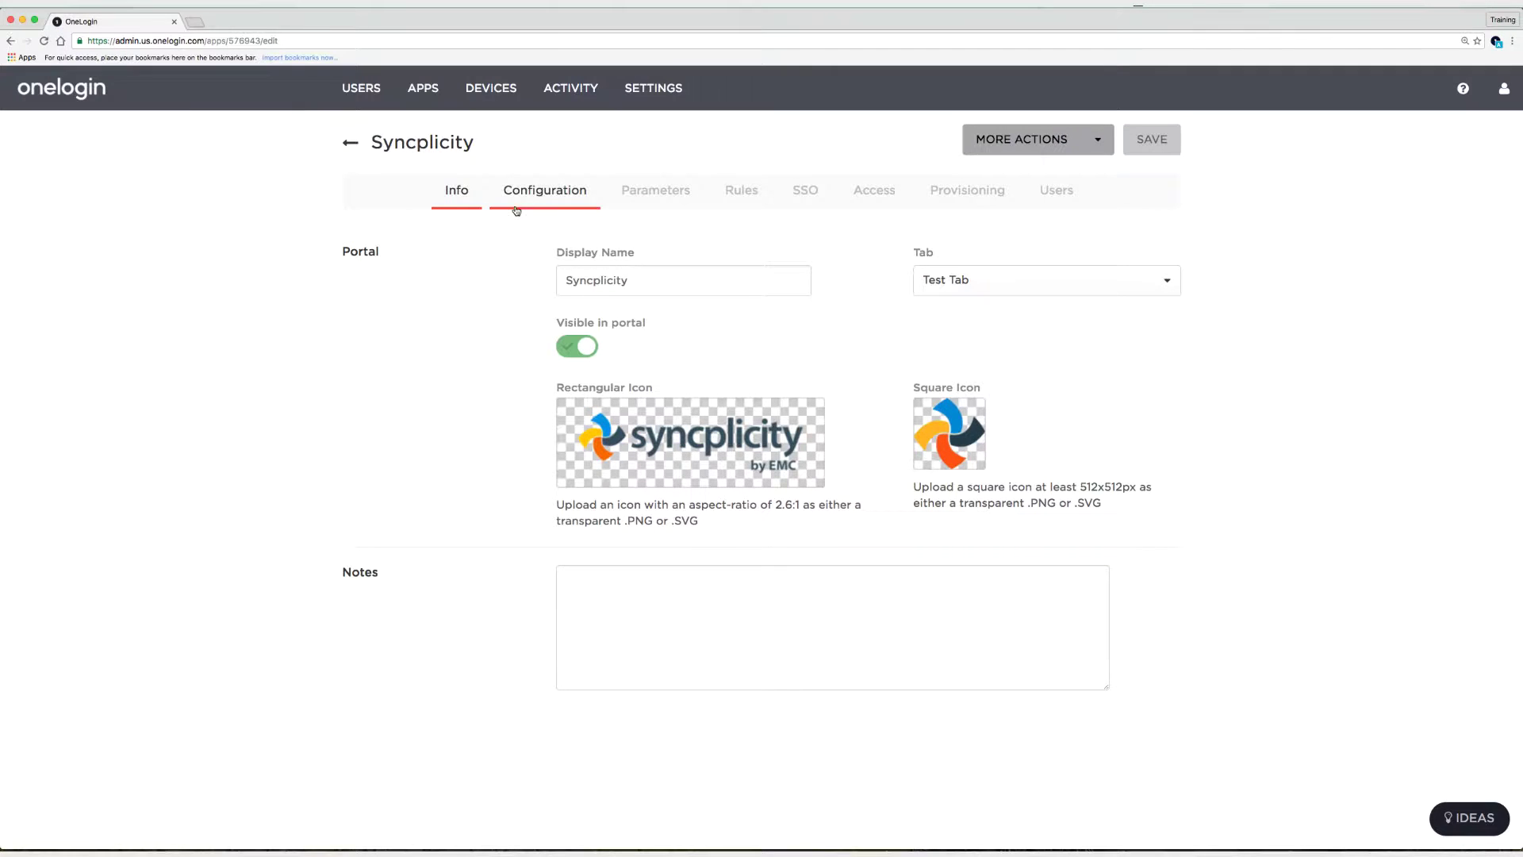
click(539, 193)
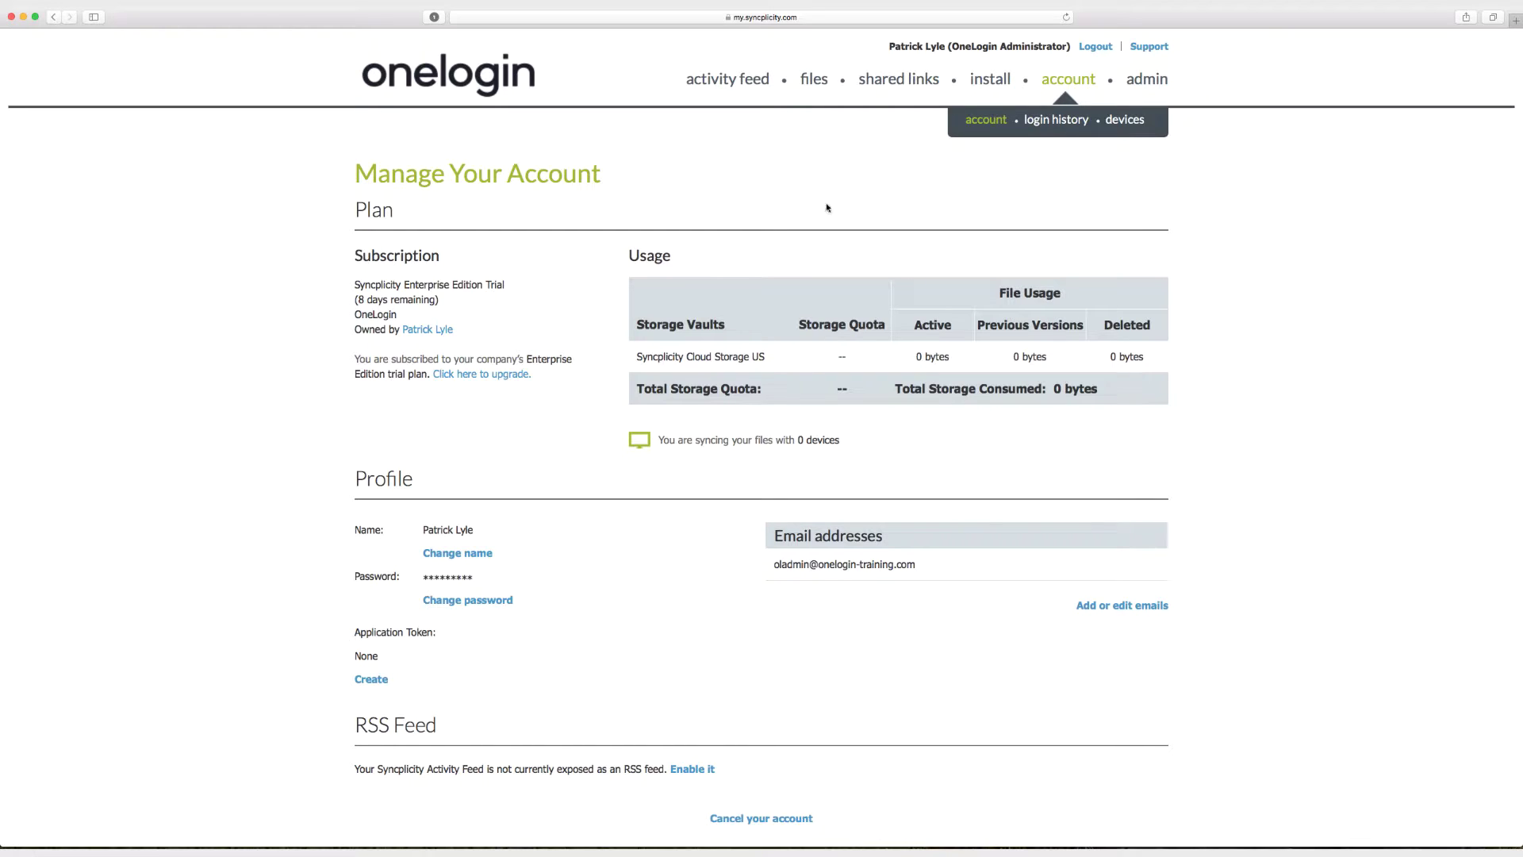
Create a Syncplicity application token and select the whole token string for copying.
click(370, 680)
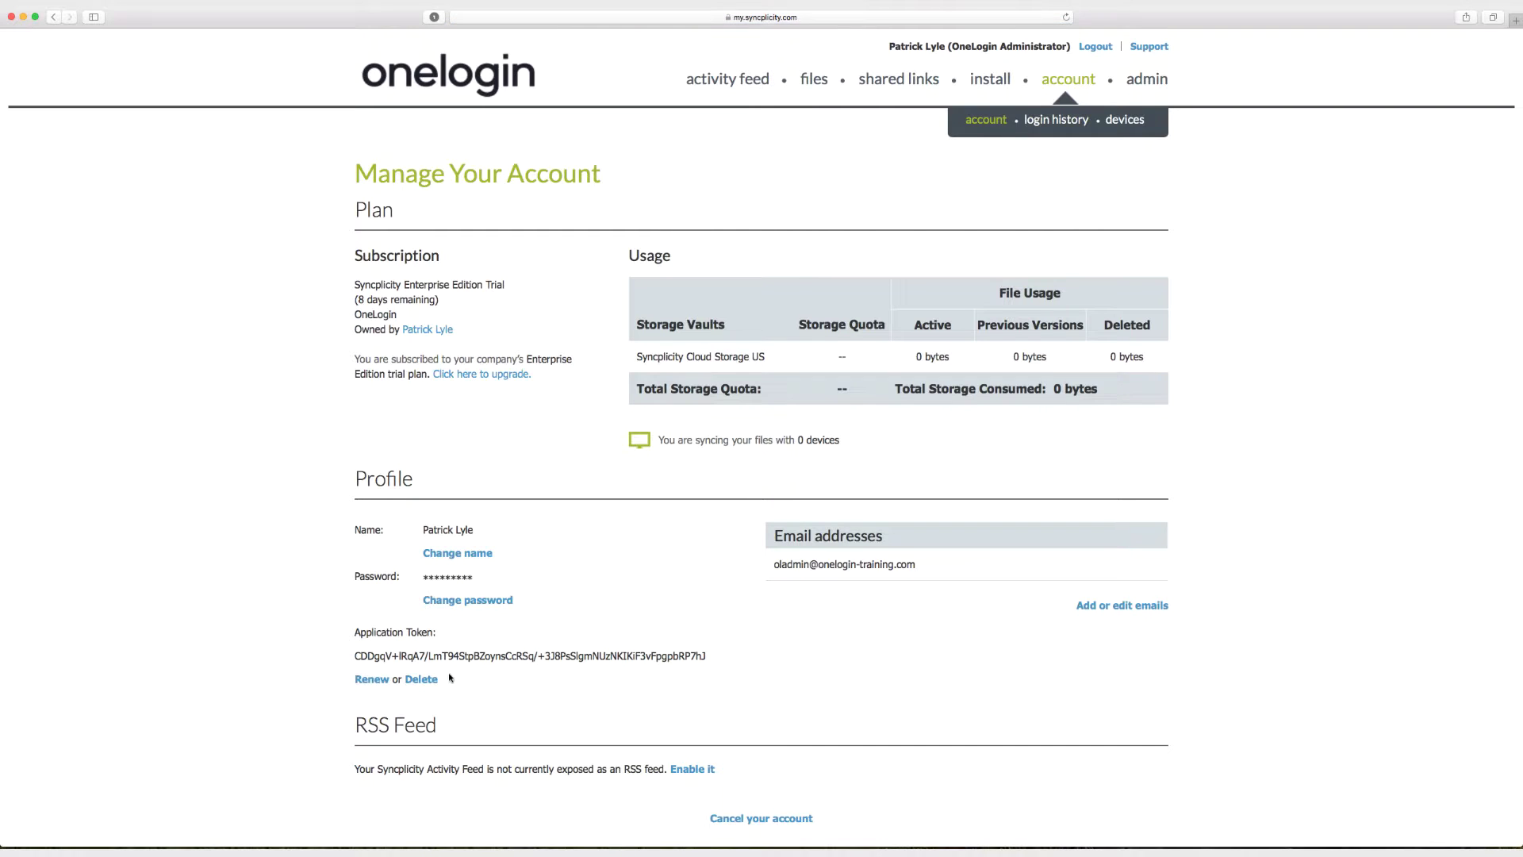
triple_click(458, 656)
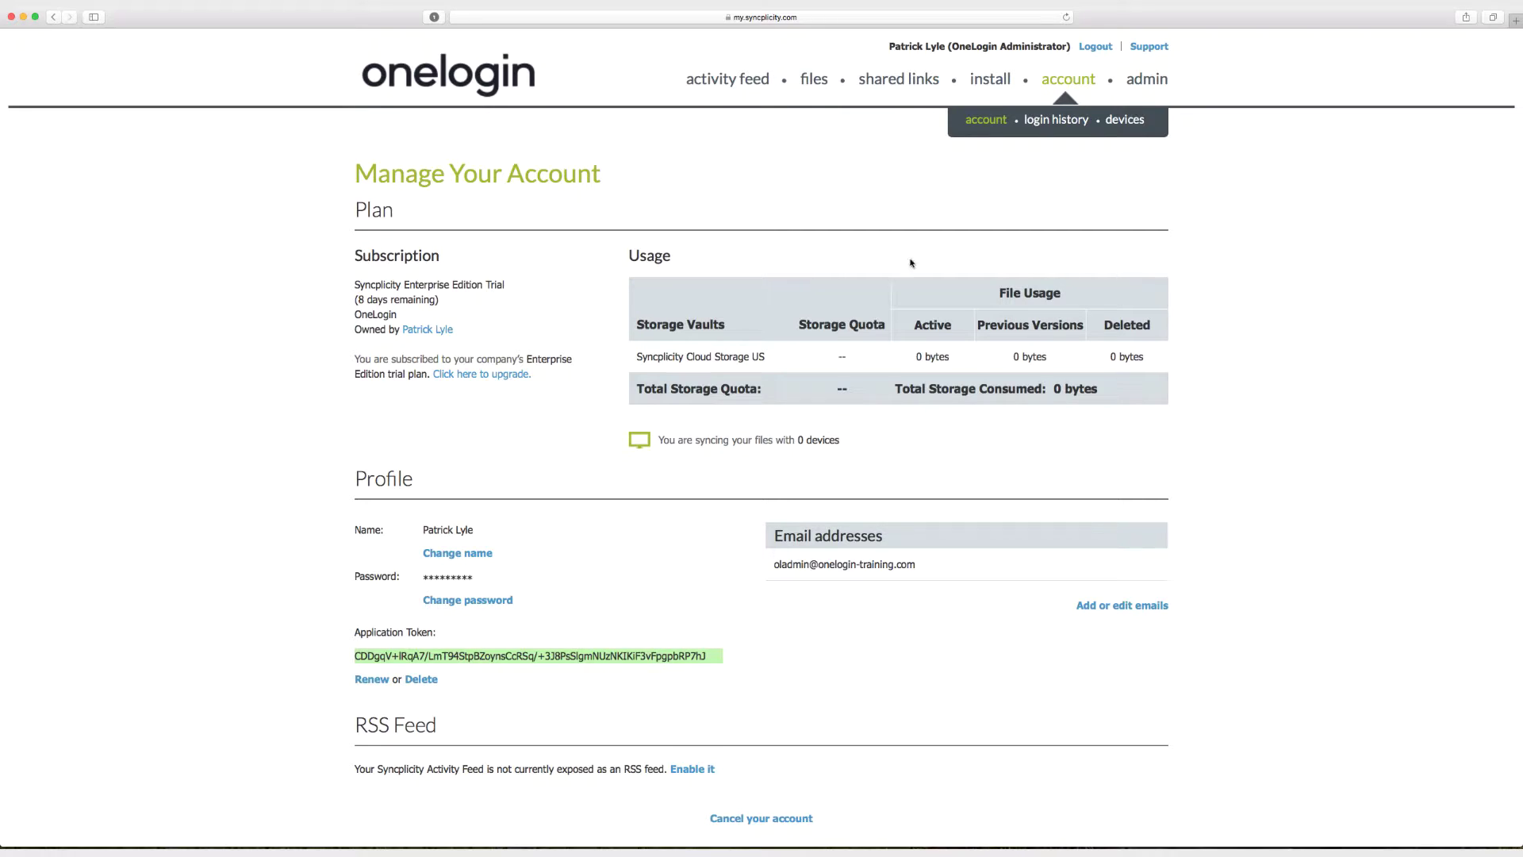
Look over the groups page in Syncplicity's admin area.
click(1151, 81)
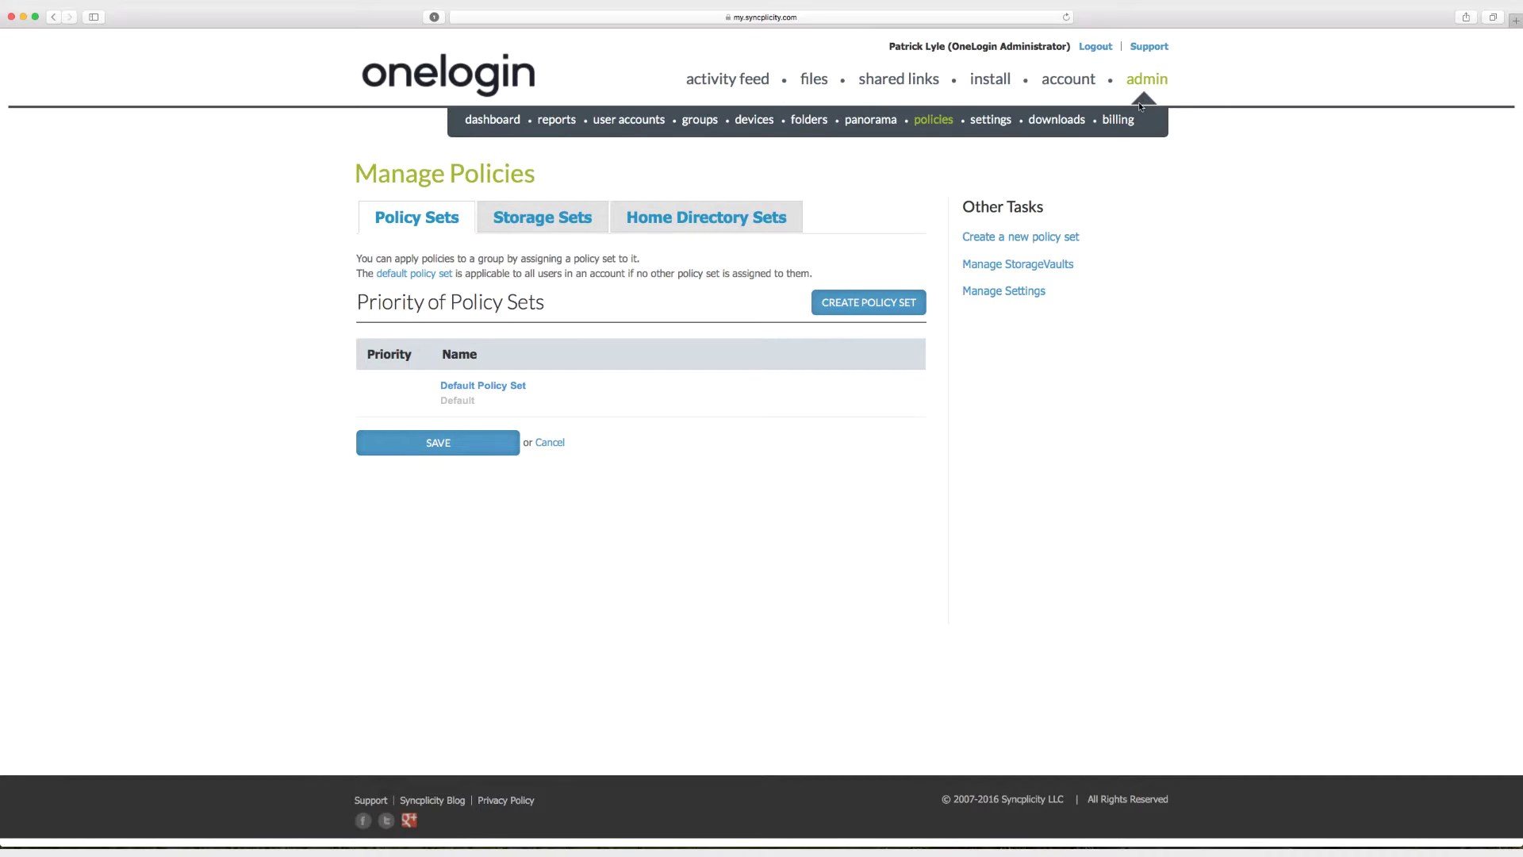
click(703, 121)
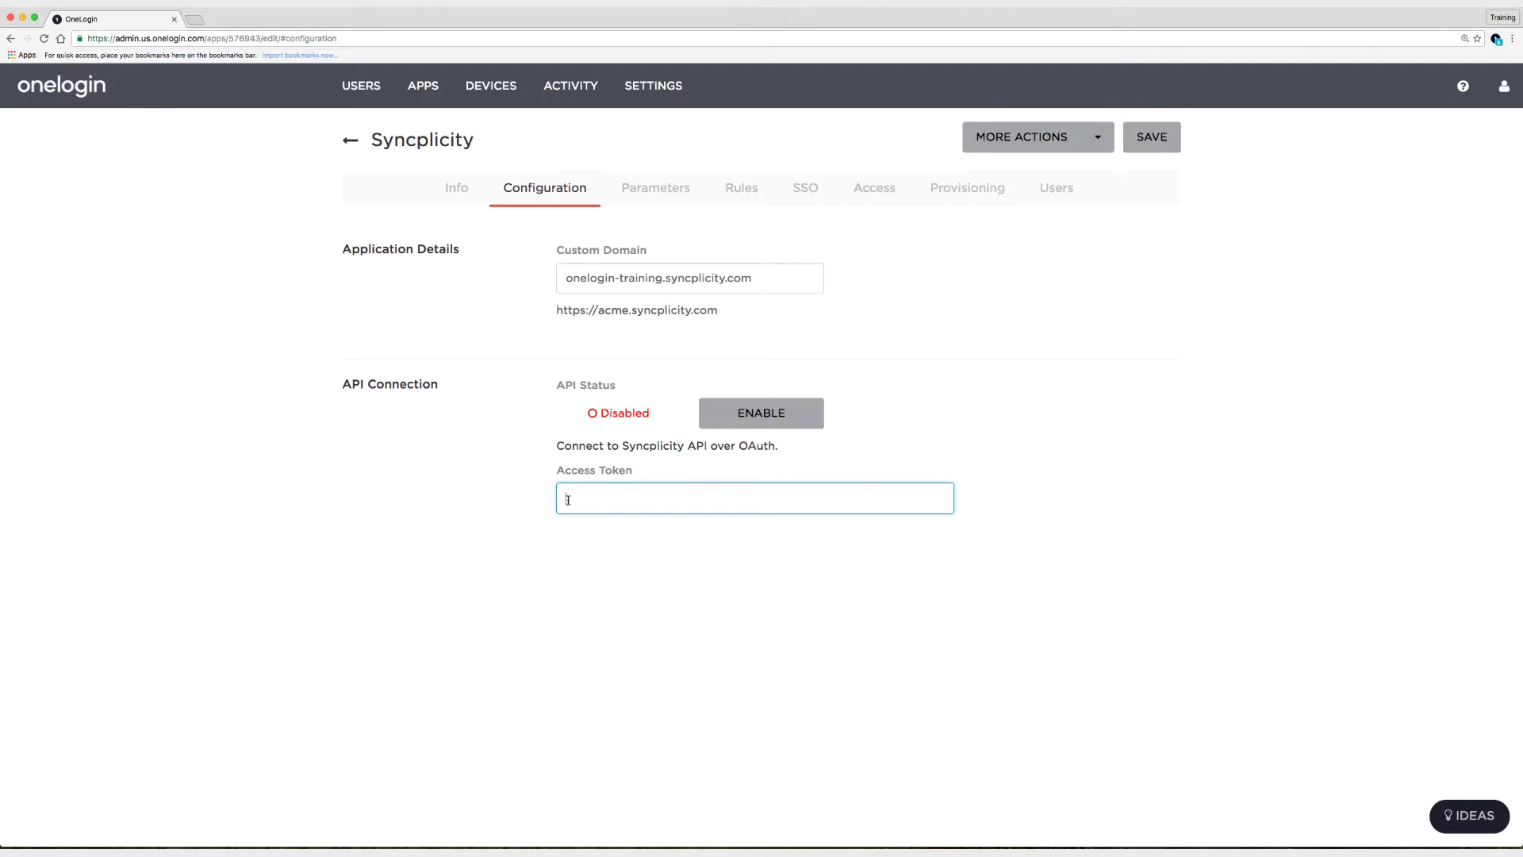
Save the pasted Syncplicity token as the Access Token and enable the API connection.
key(super+v)
click(675, 553)
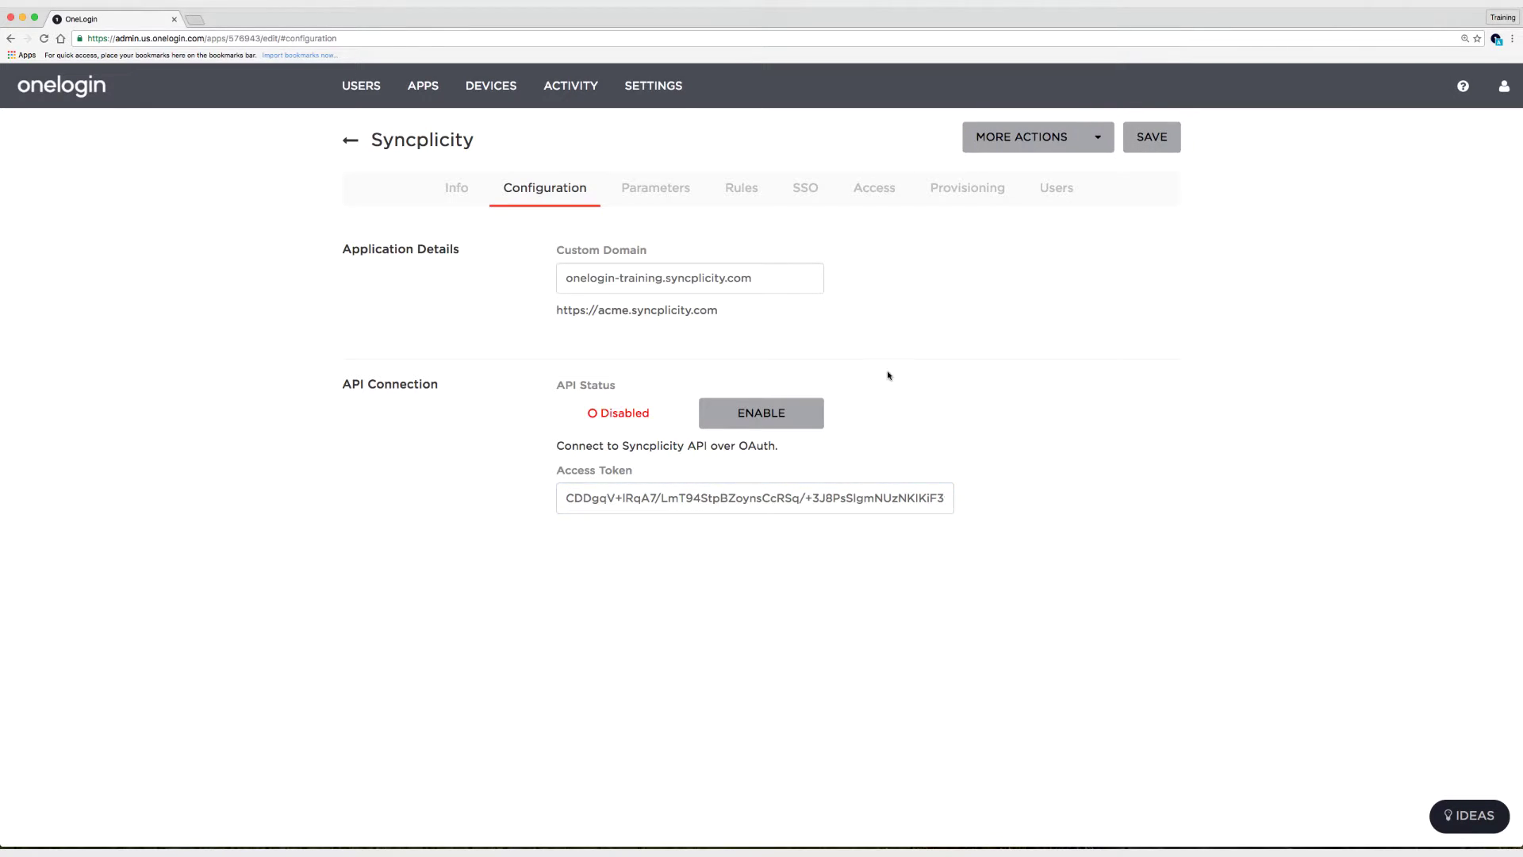
click(1140, 142)
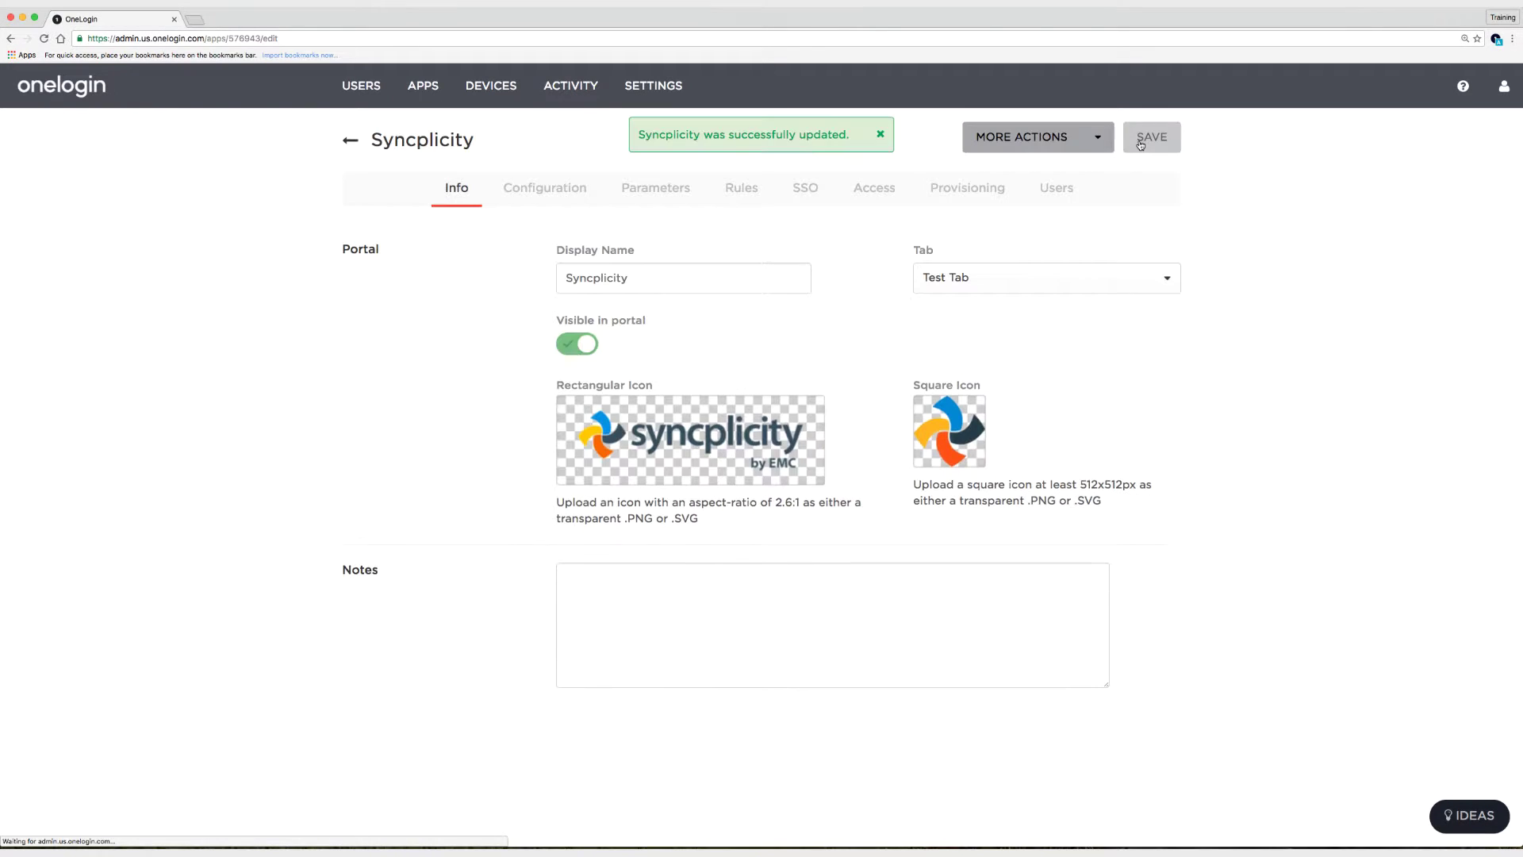
click(553, 189)
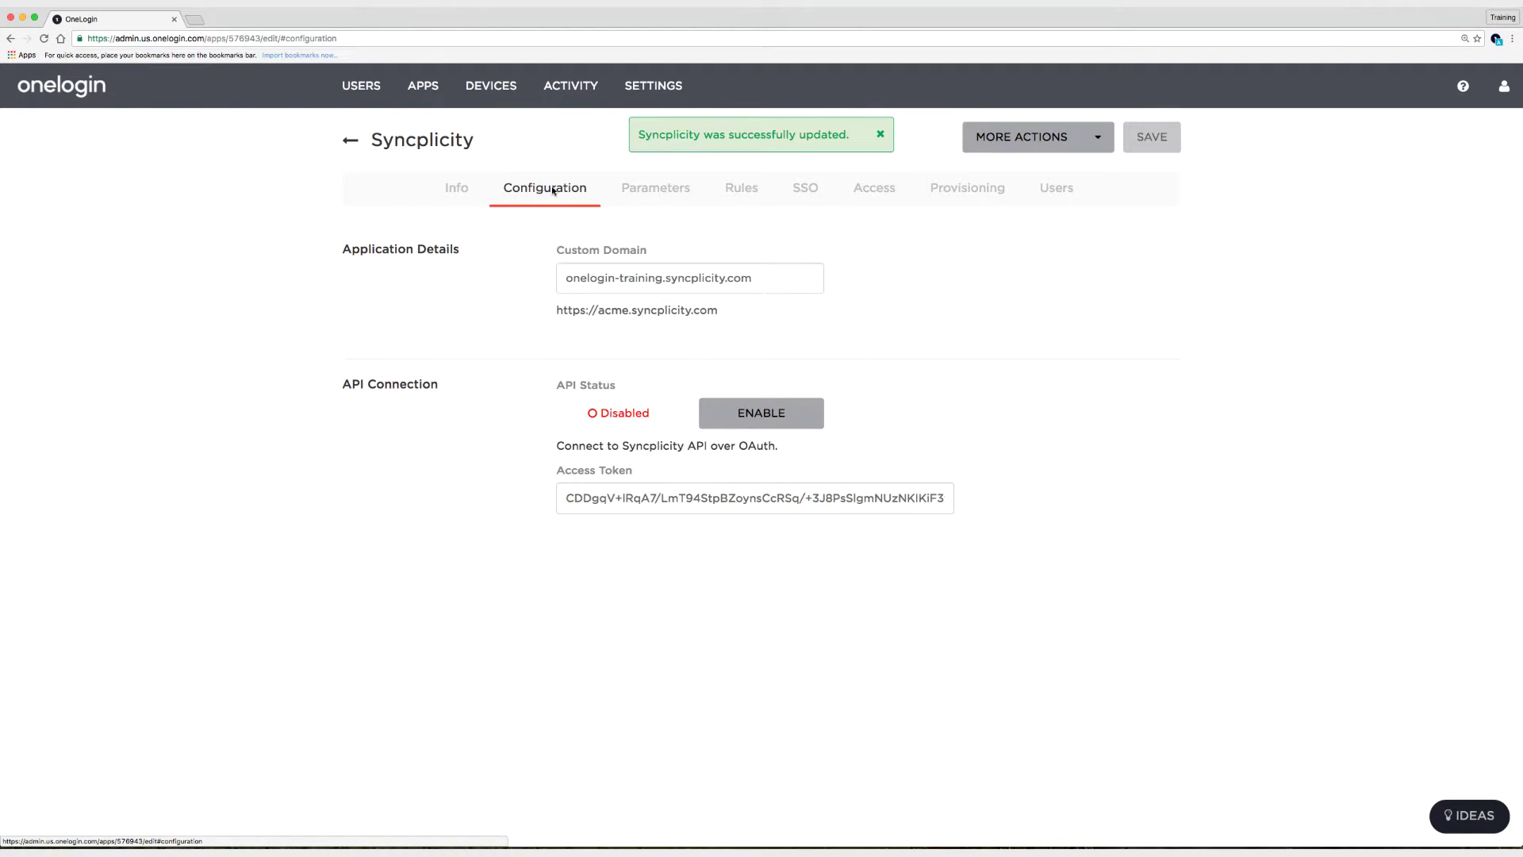
click(756, 414)
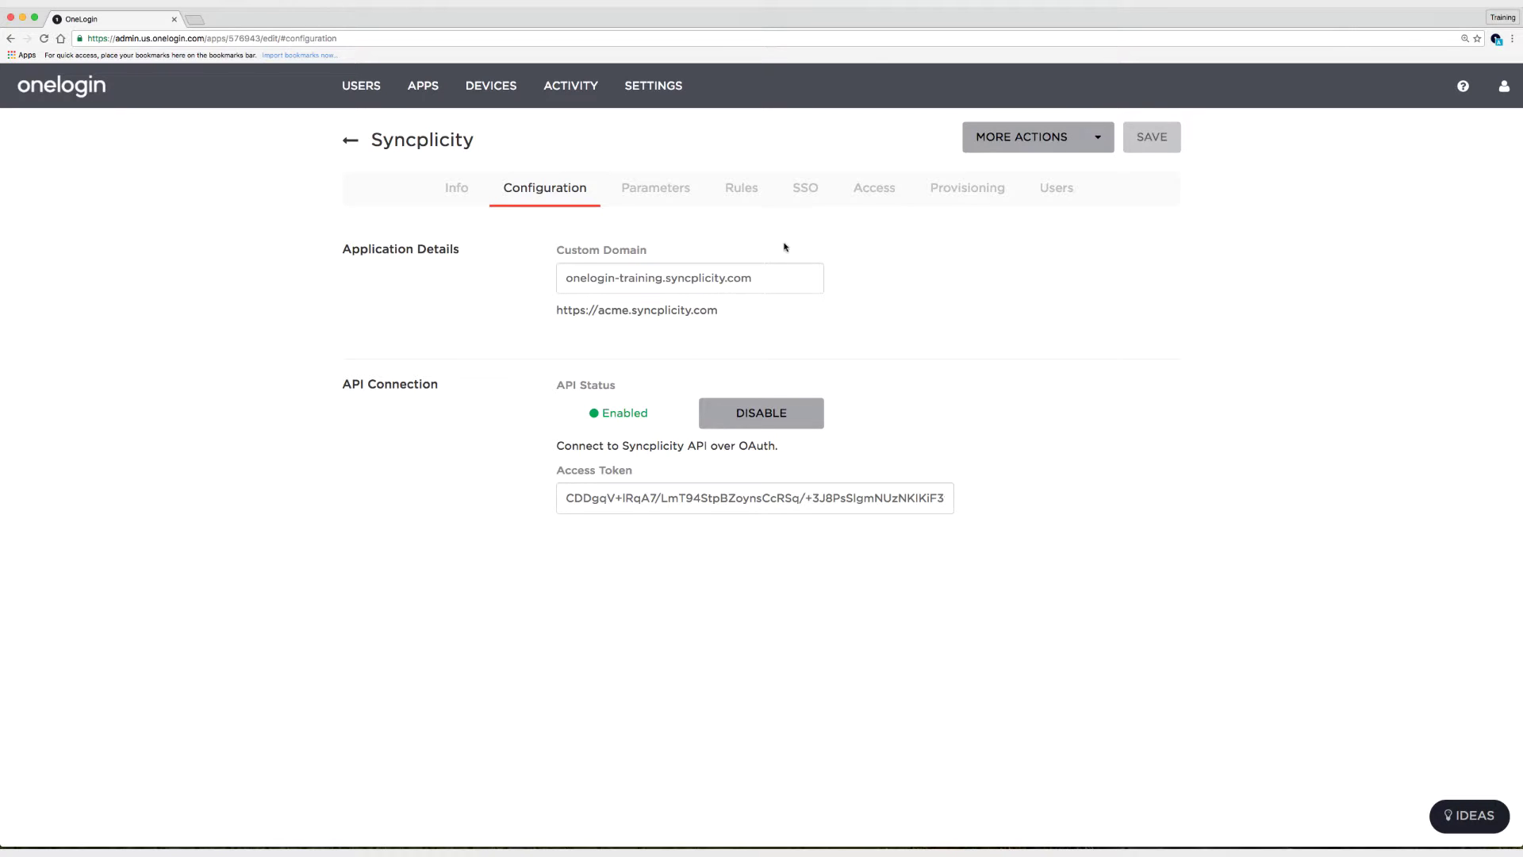
Enable Syncplicity provisioning with deleted users set to Delete, refresh entitlements, and save.
click(952, 196)
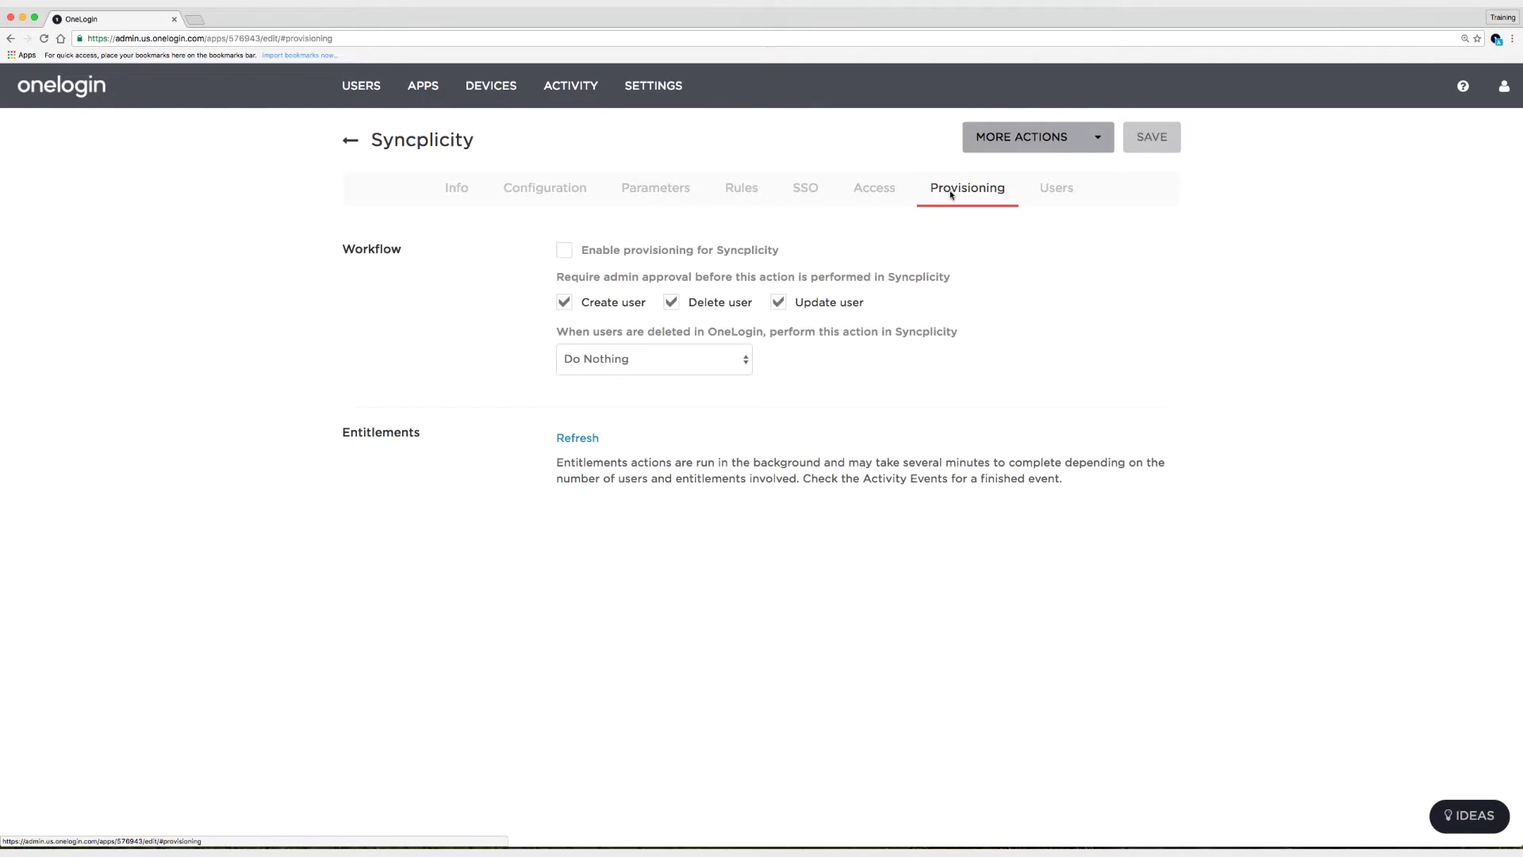
click(564, 252)
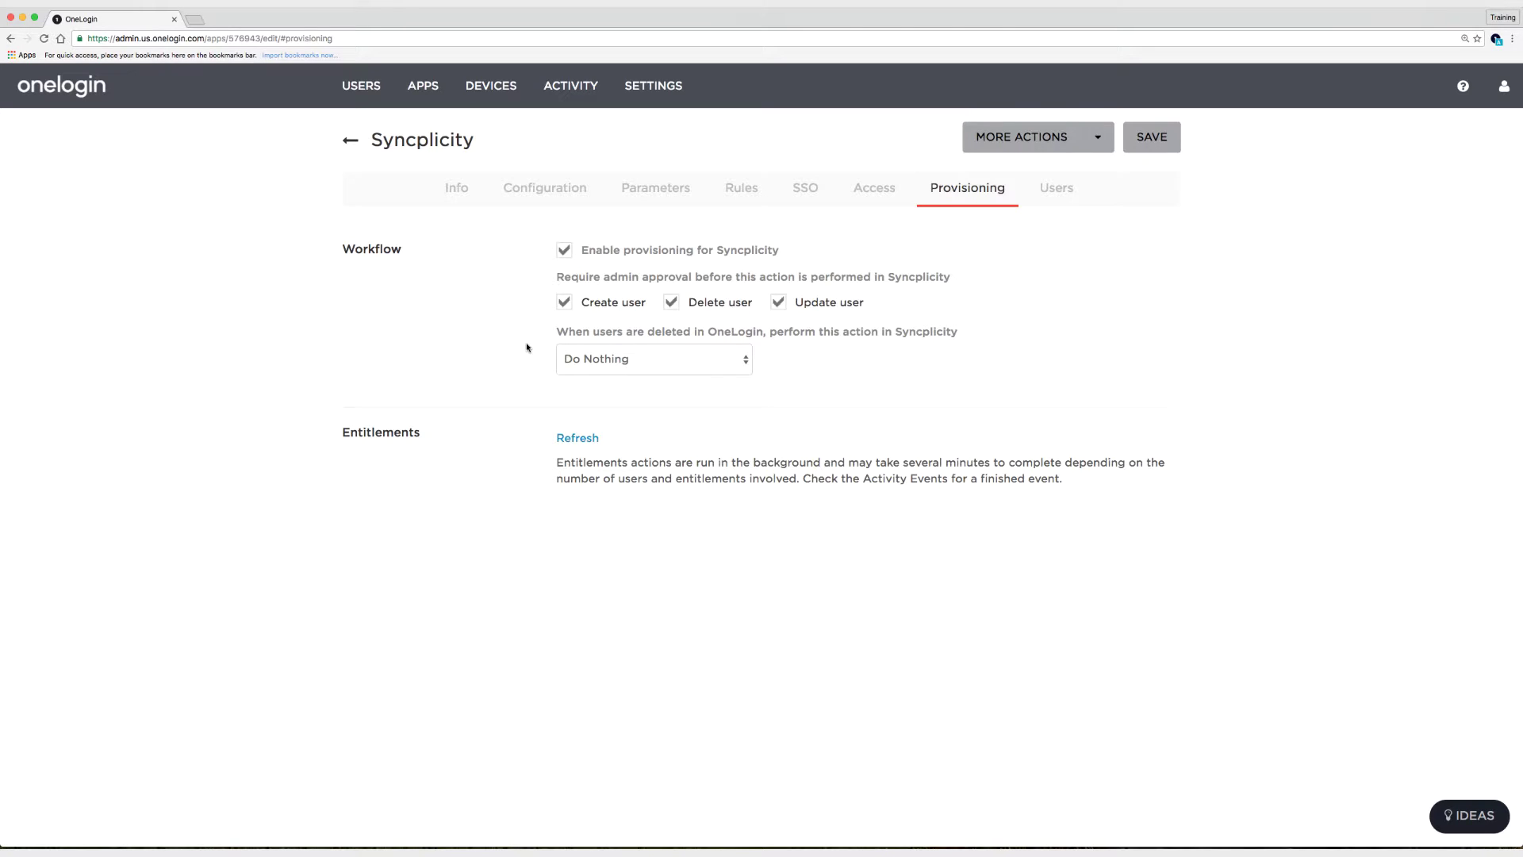
click(589, 360)
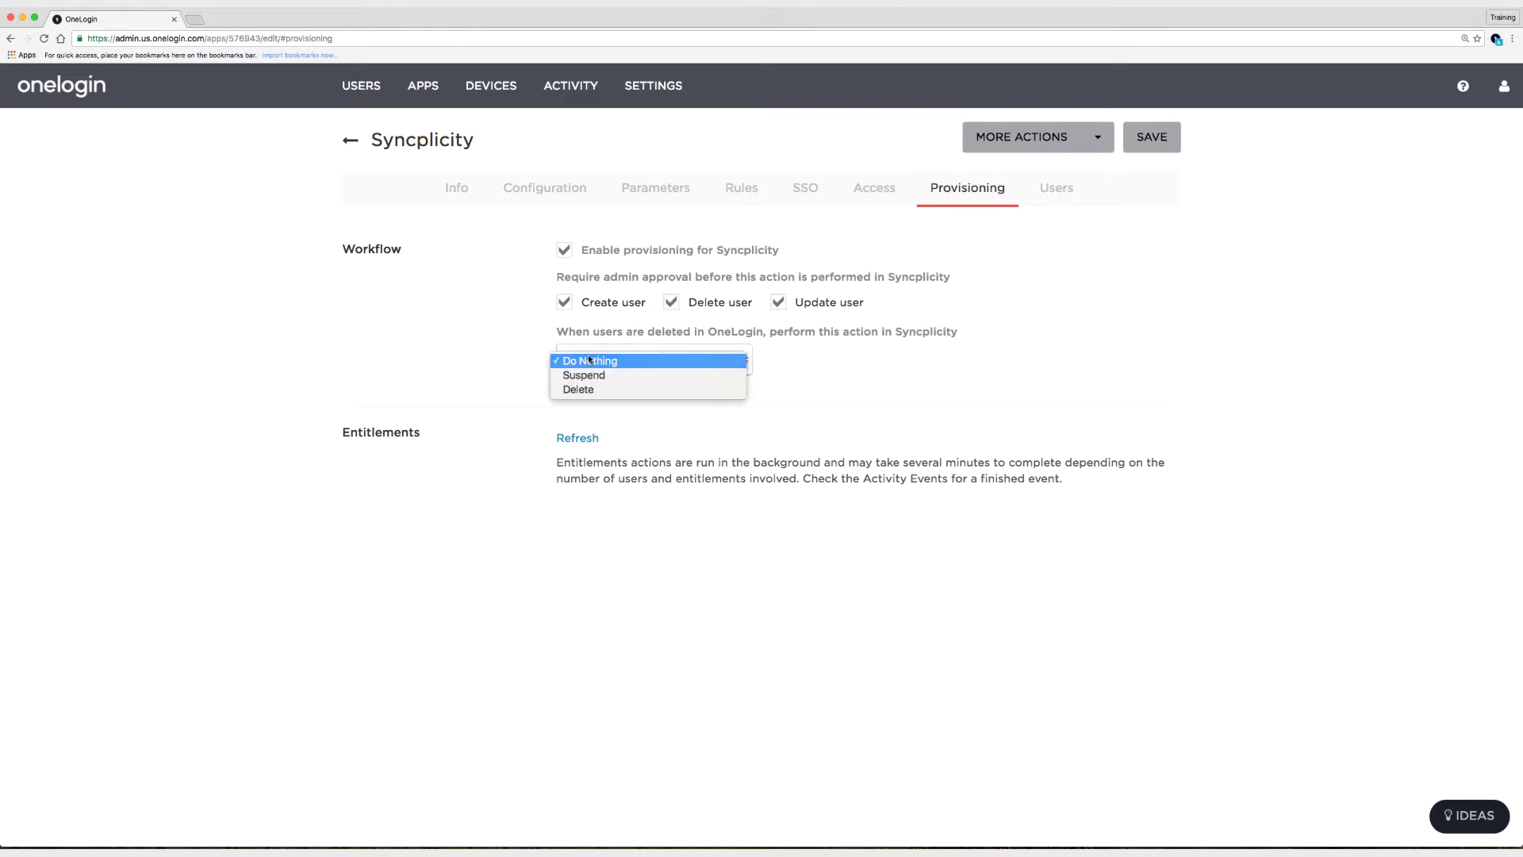
click(586, 389)
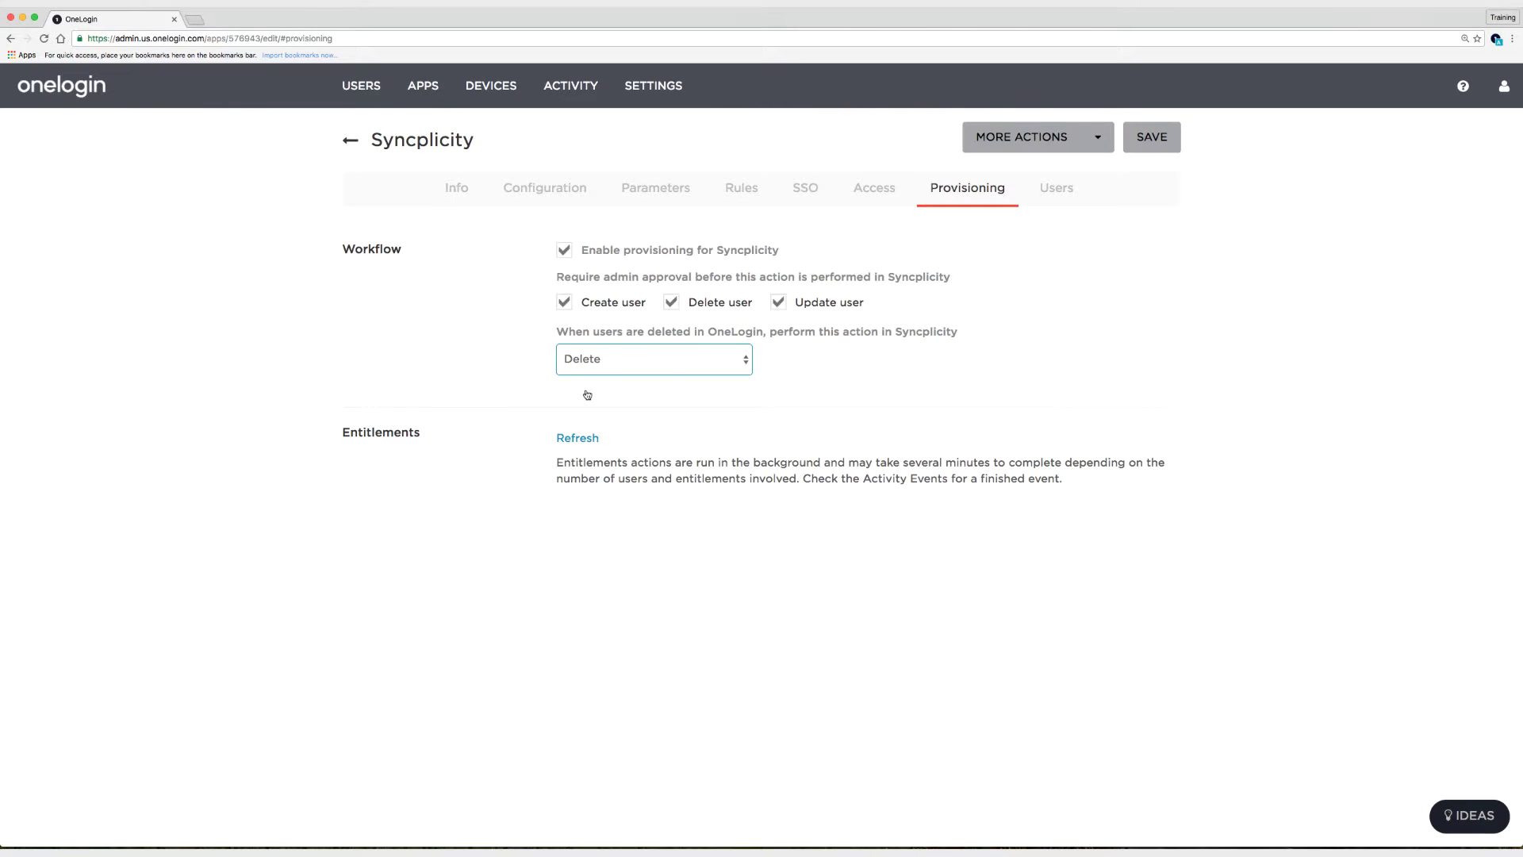
click(587, 395)
click(571, 440)
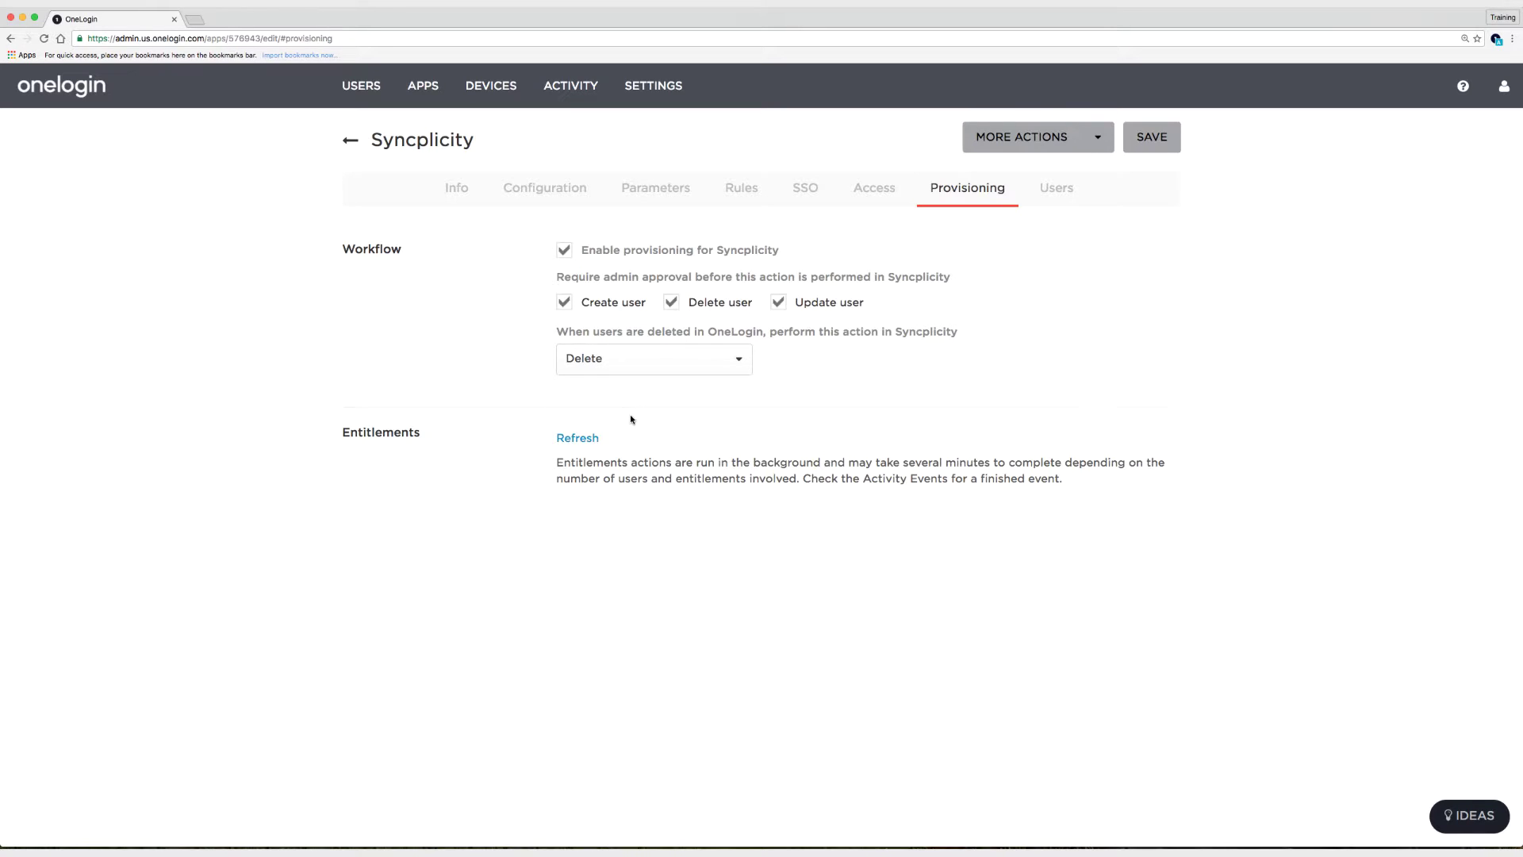
click(1144, 144)
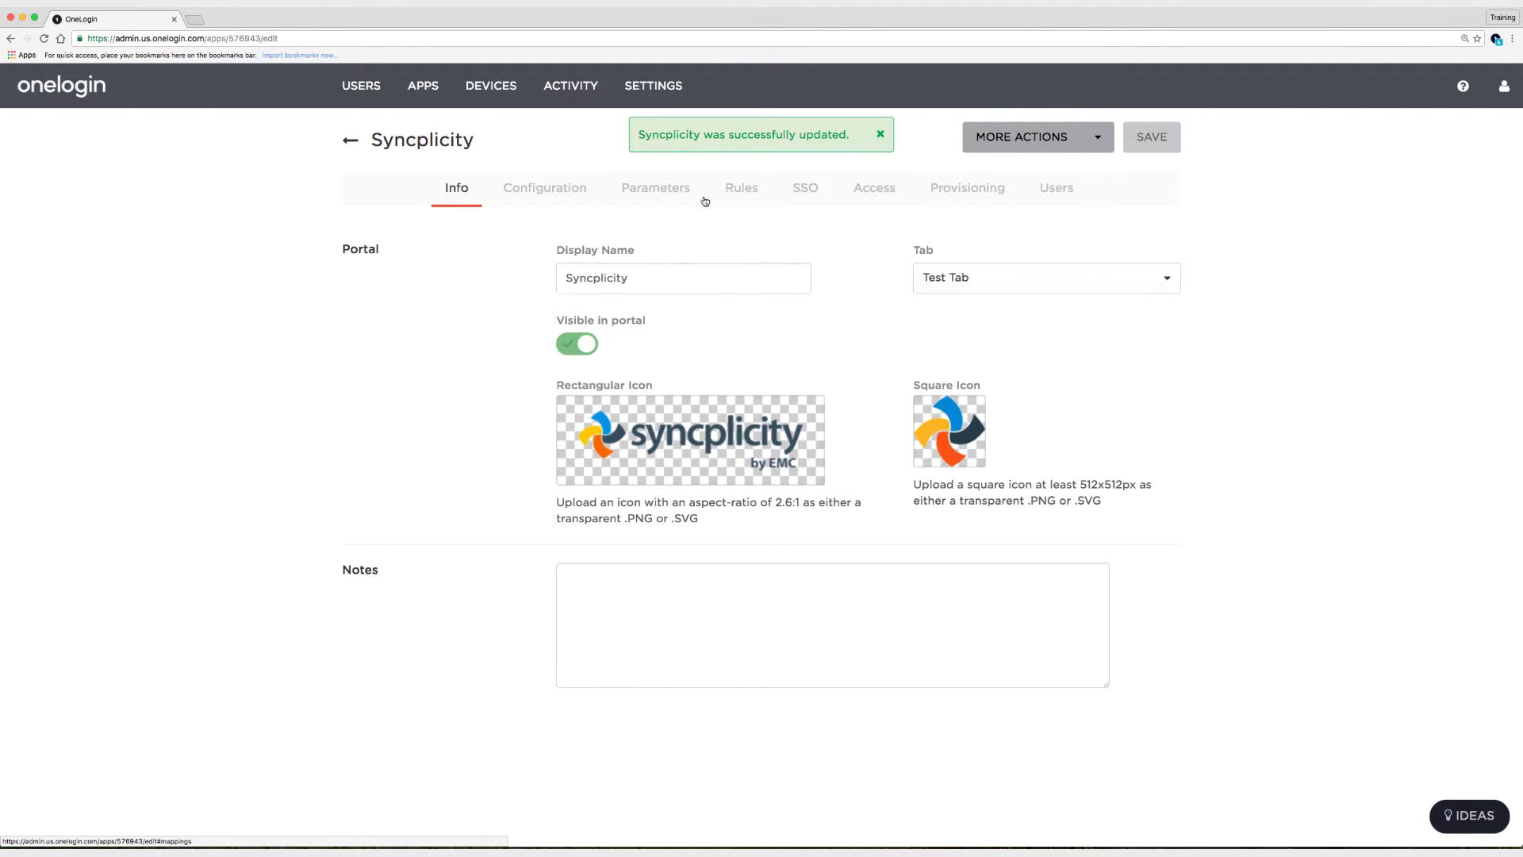
Show Syncplicity's parameter mappings: User ID from Email, names, Groups and Roles.
click(669, 197)
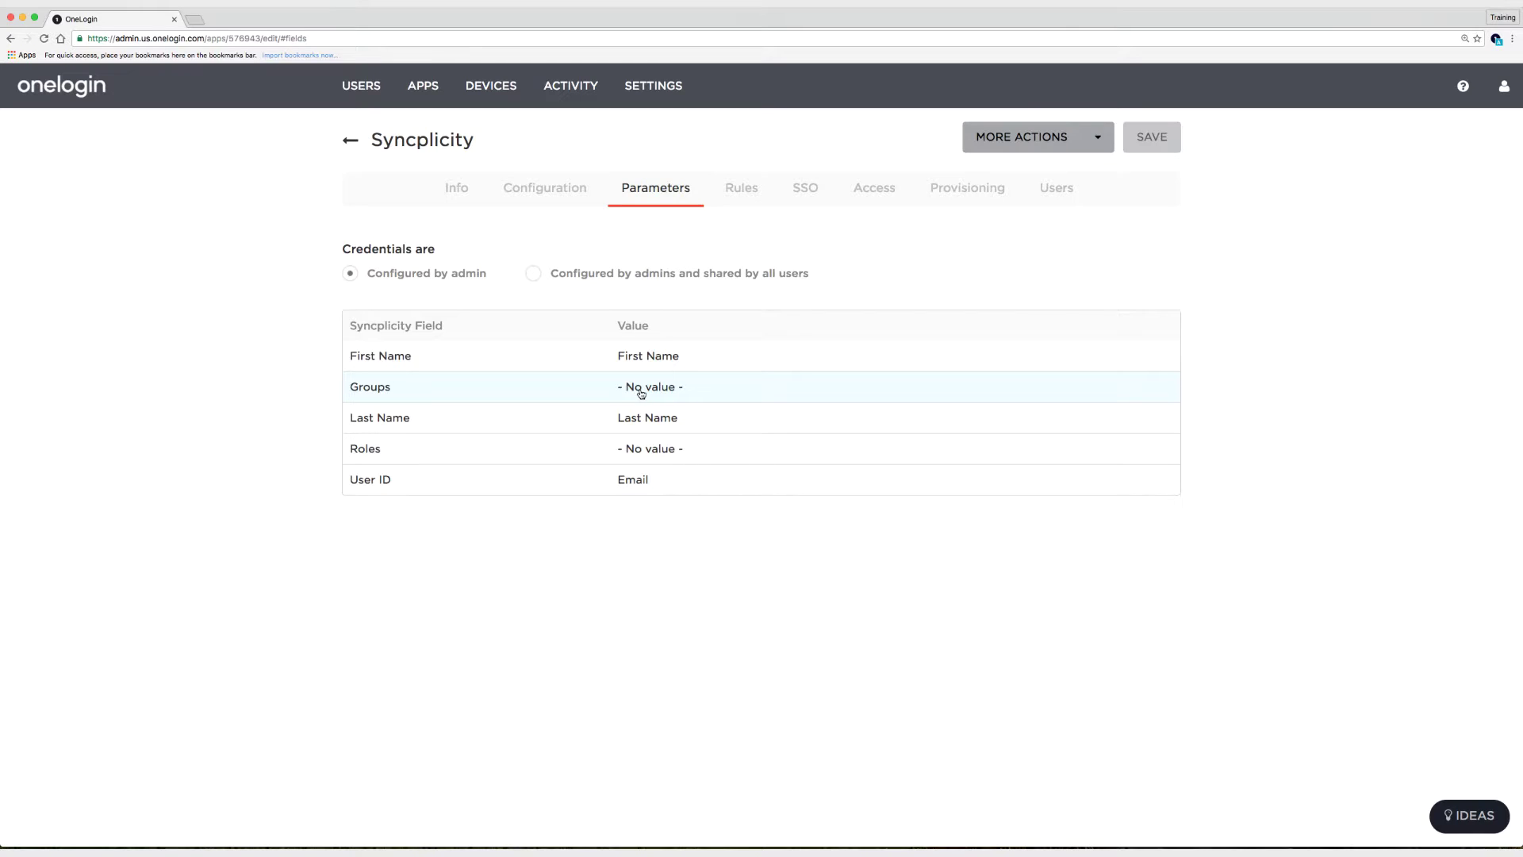
Set the Groups field to Include in User Provisioning with no default value, and save it.
click(641, 393)
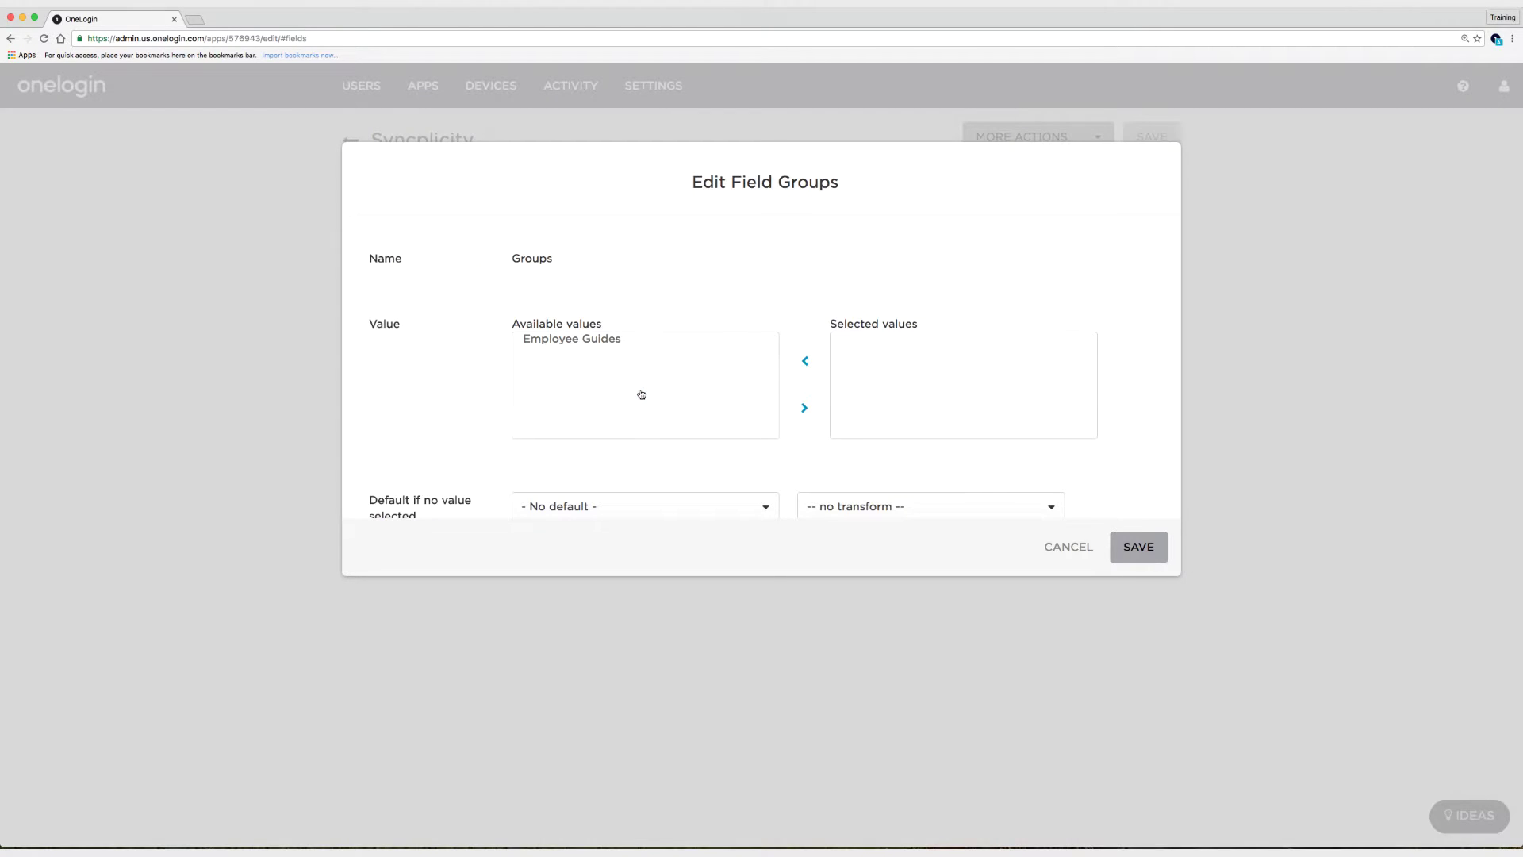
click(588, 347)
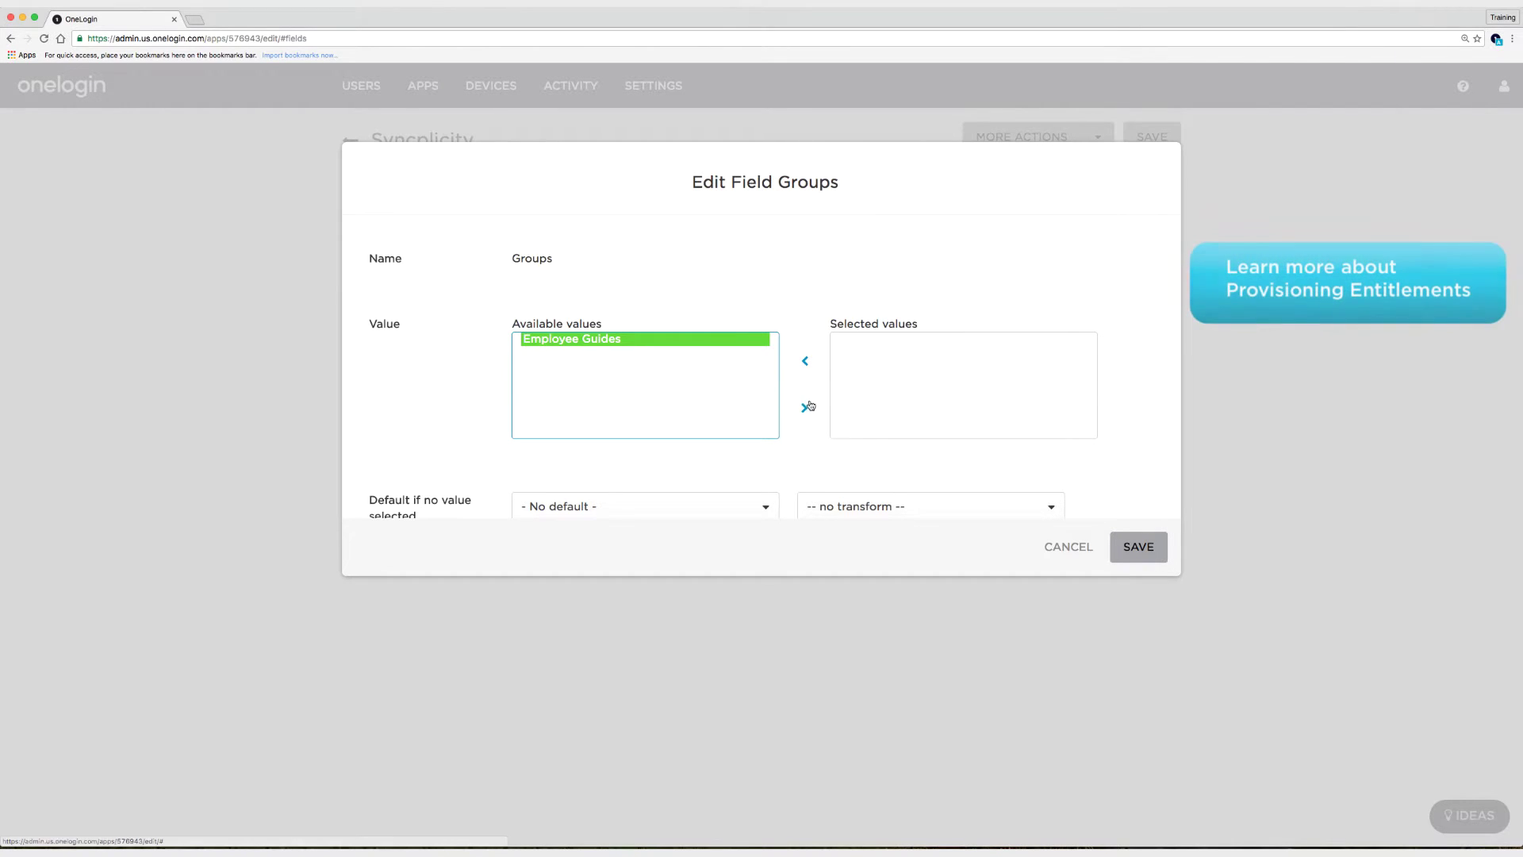
click(803, 410)
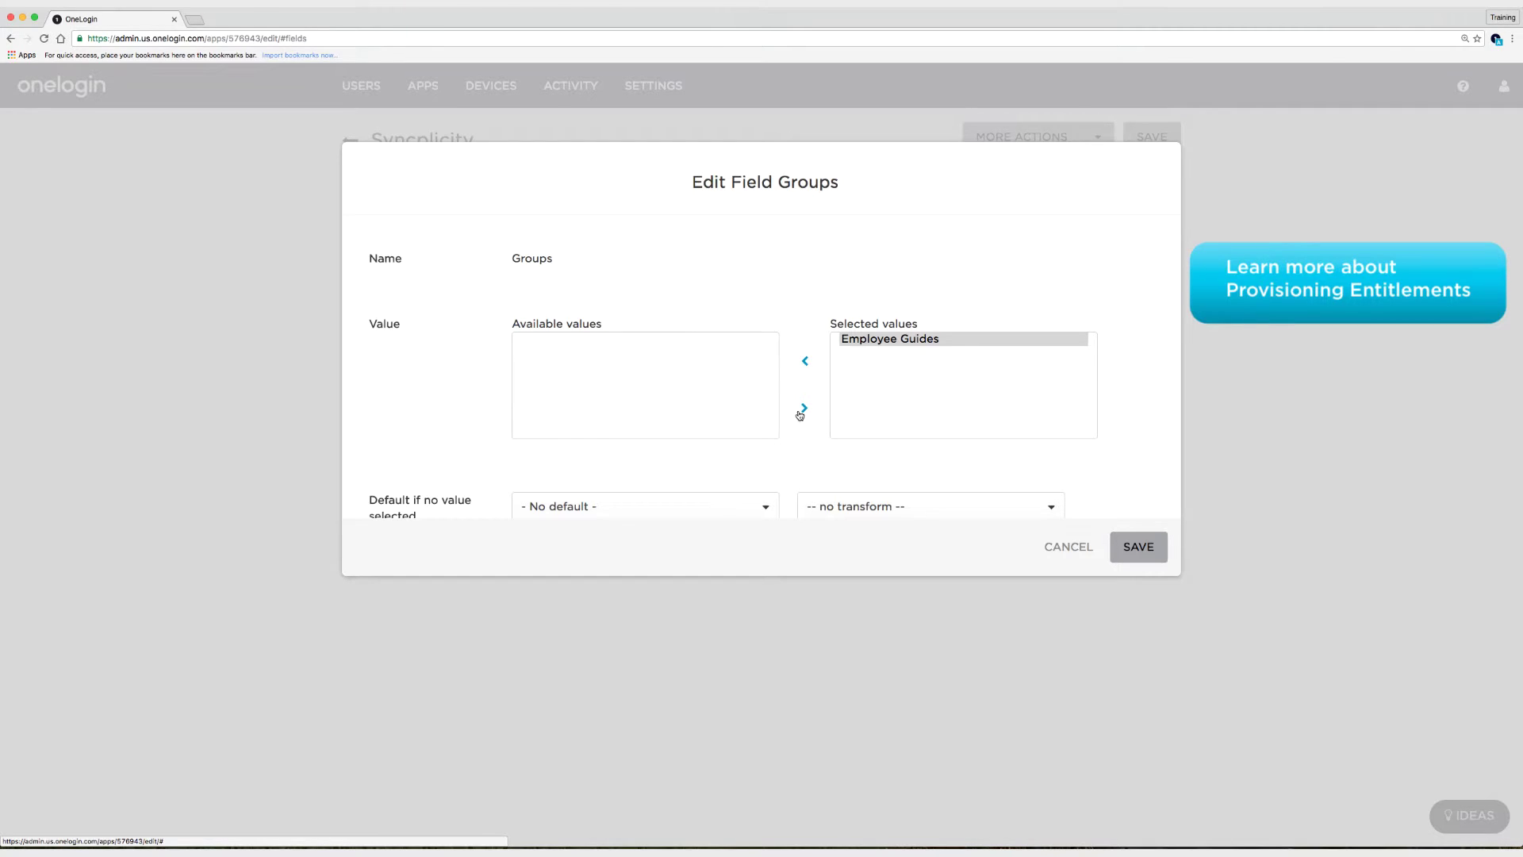
click(805, 362)
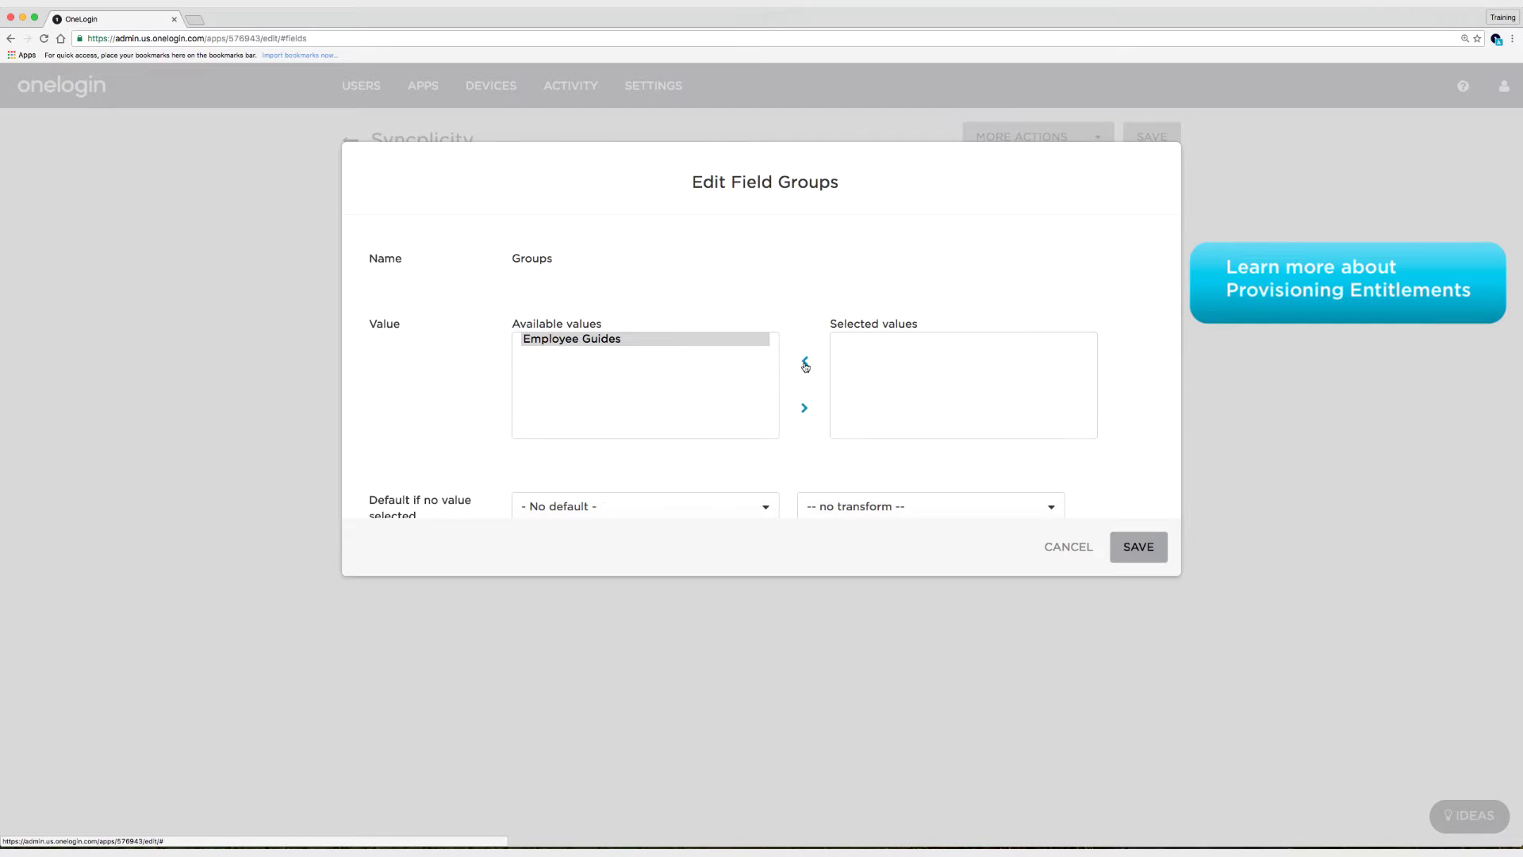
click(741, 395)
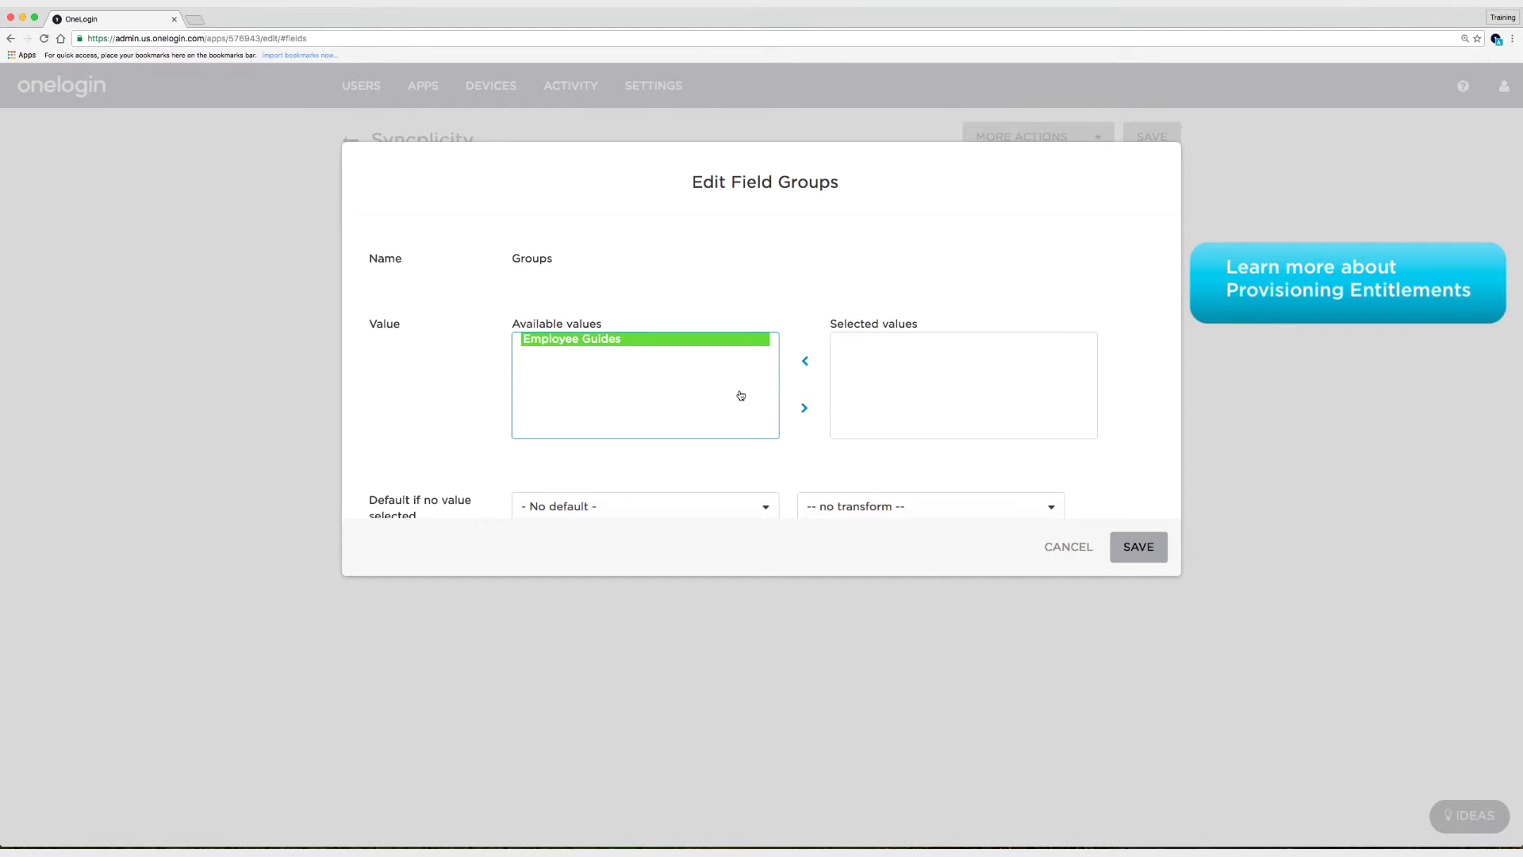
scroll(740, 396, down, 3)
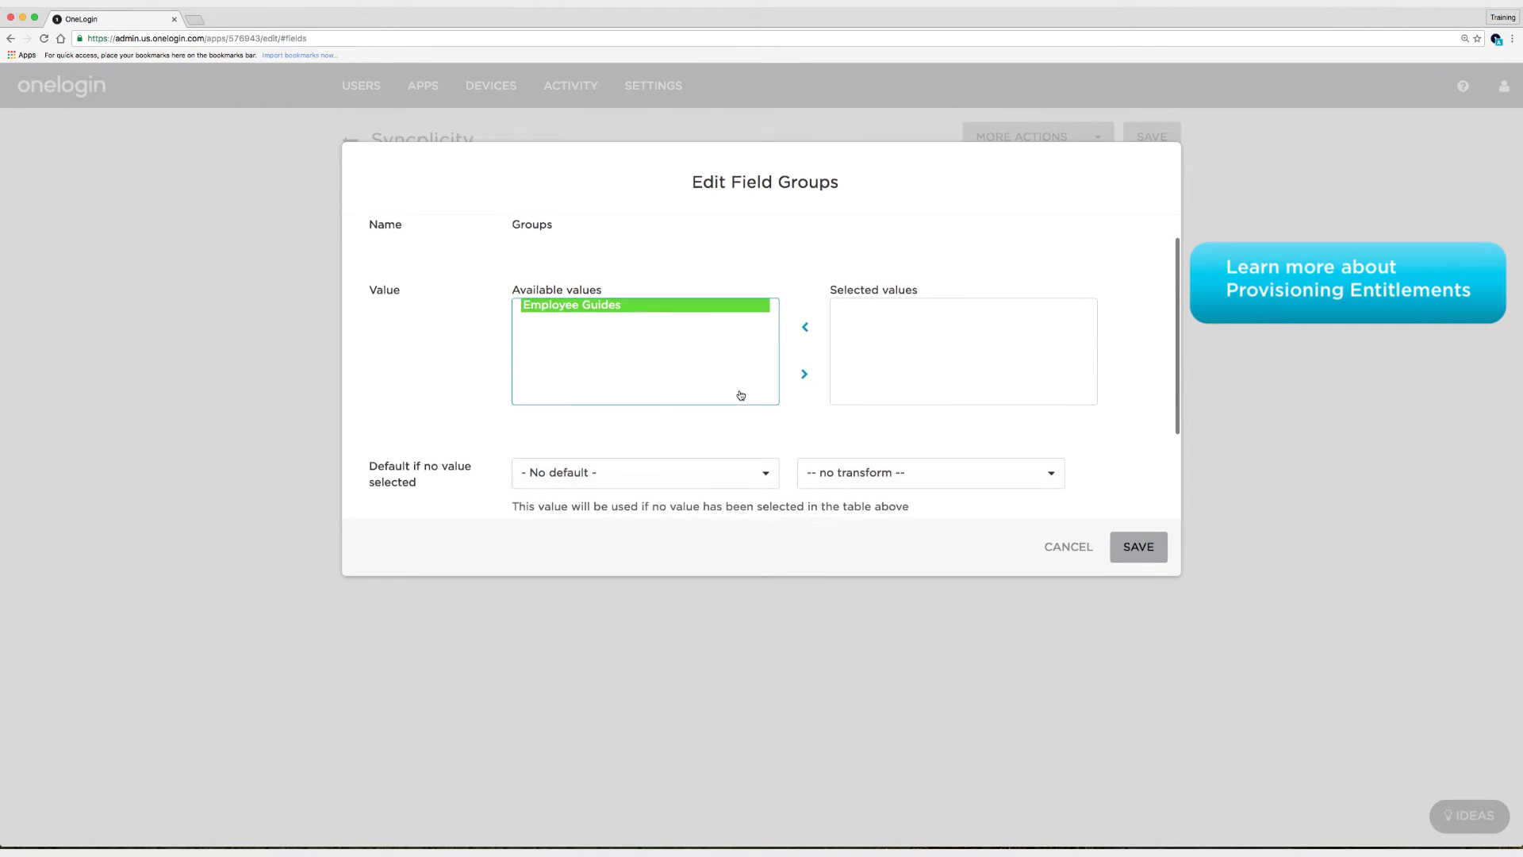
click(581, 463)
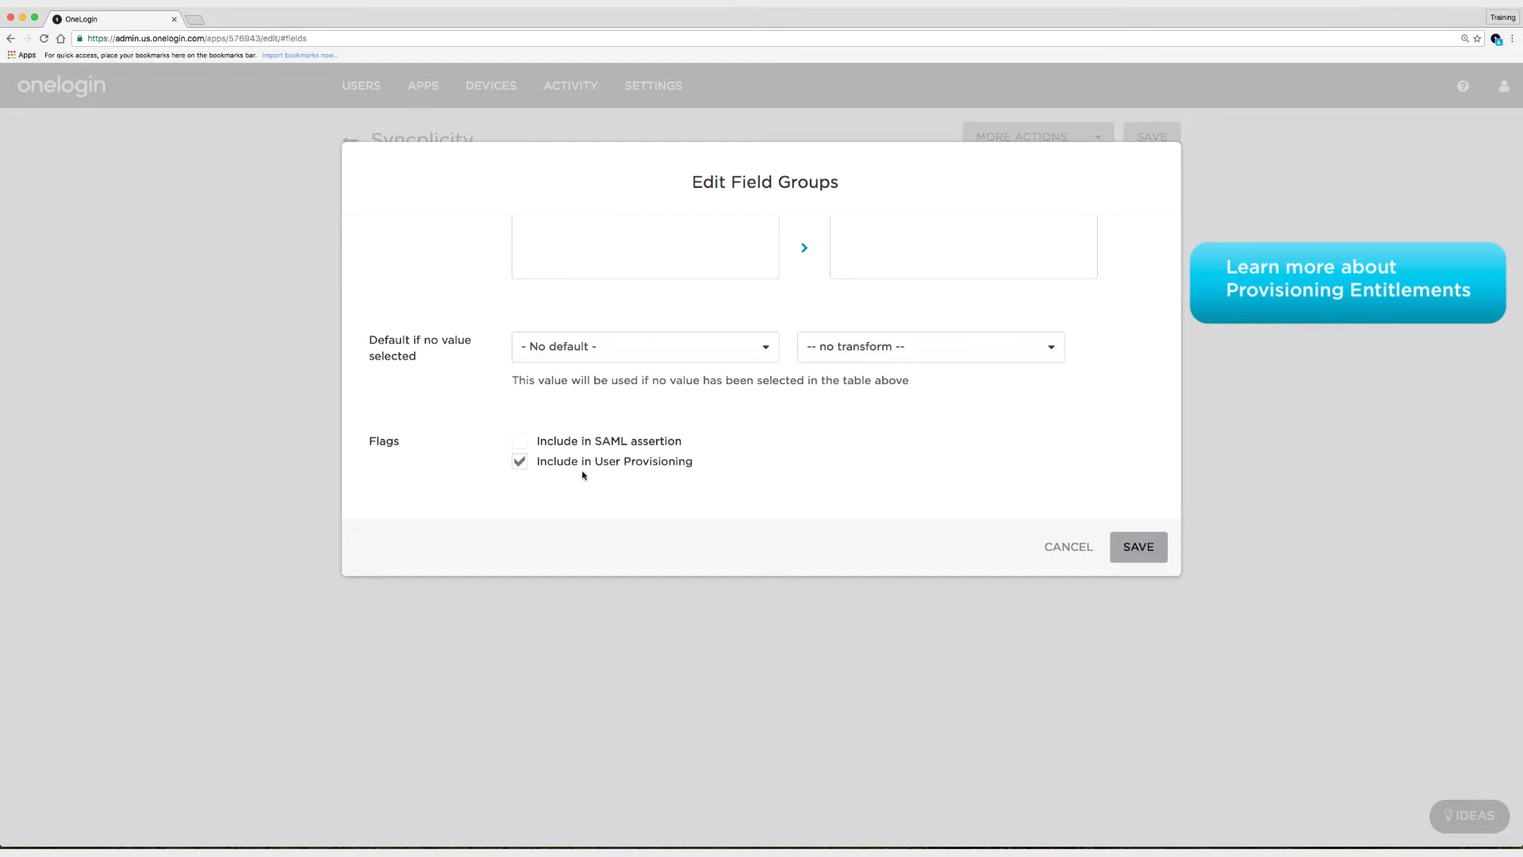
scroll(583, 475, up, 3)
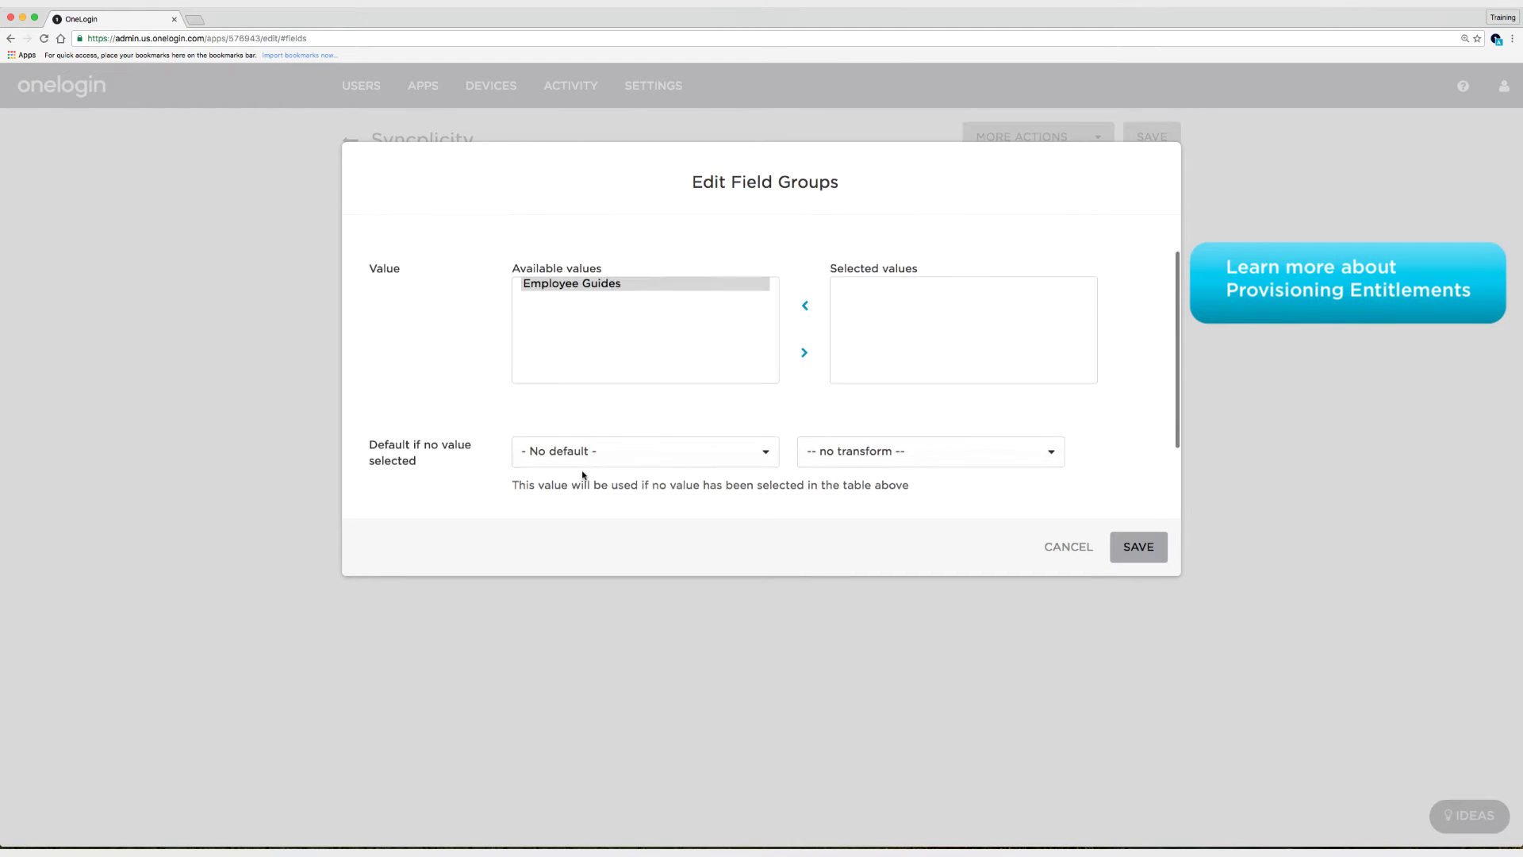
click(1138, 550)
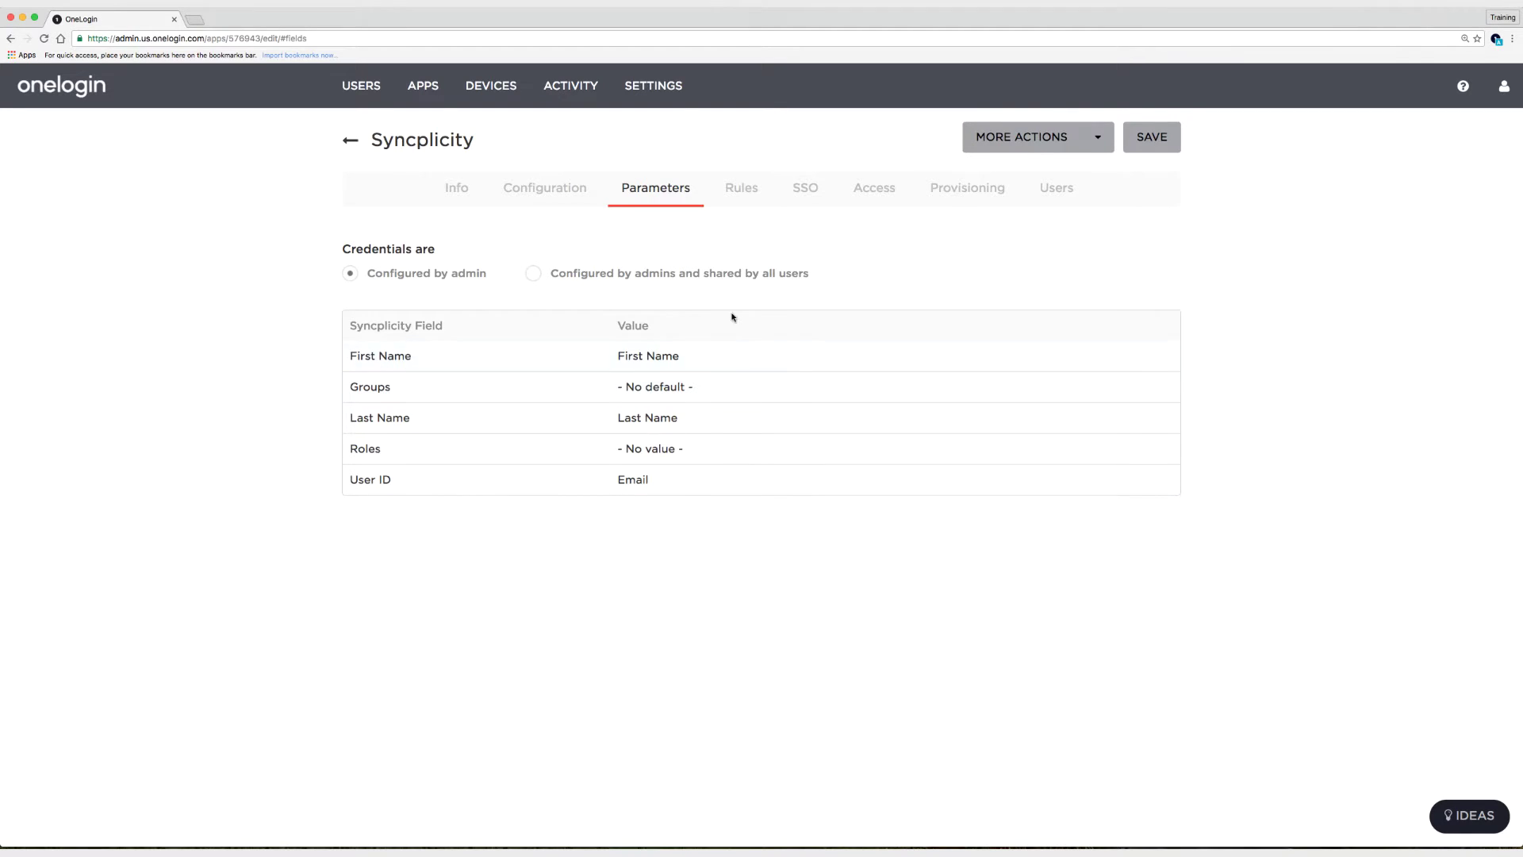
Create a new rule named 'Employee Guides Group Rule' and add a condition row.
click(734, 196)
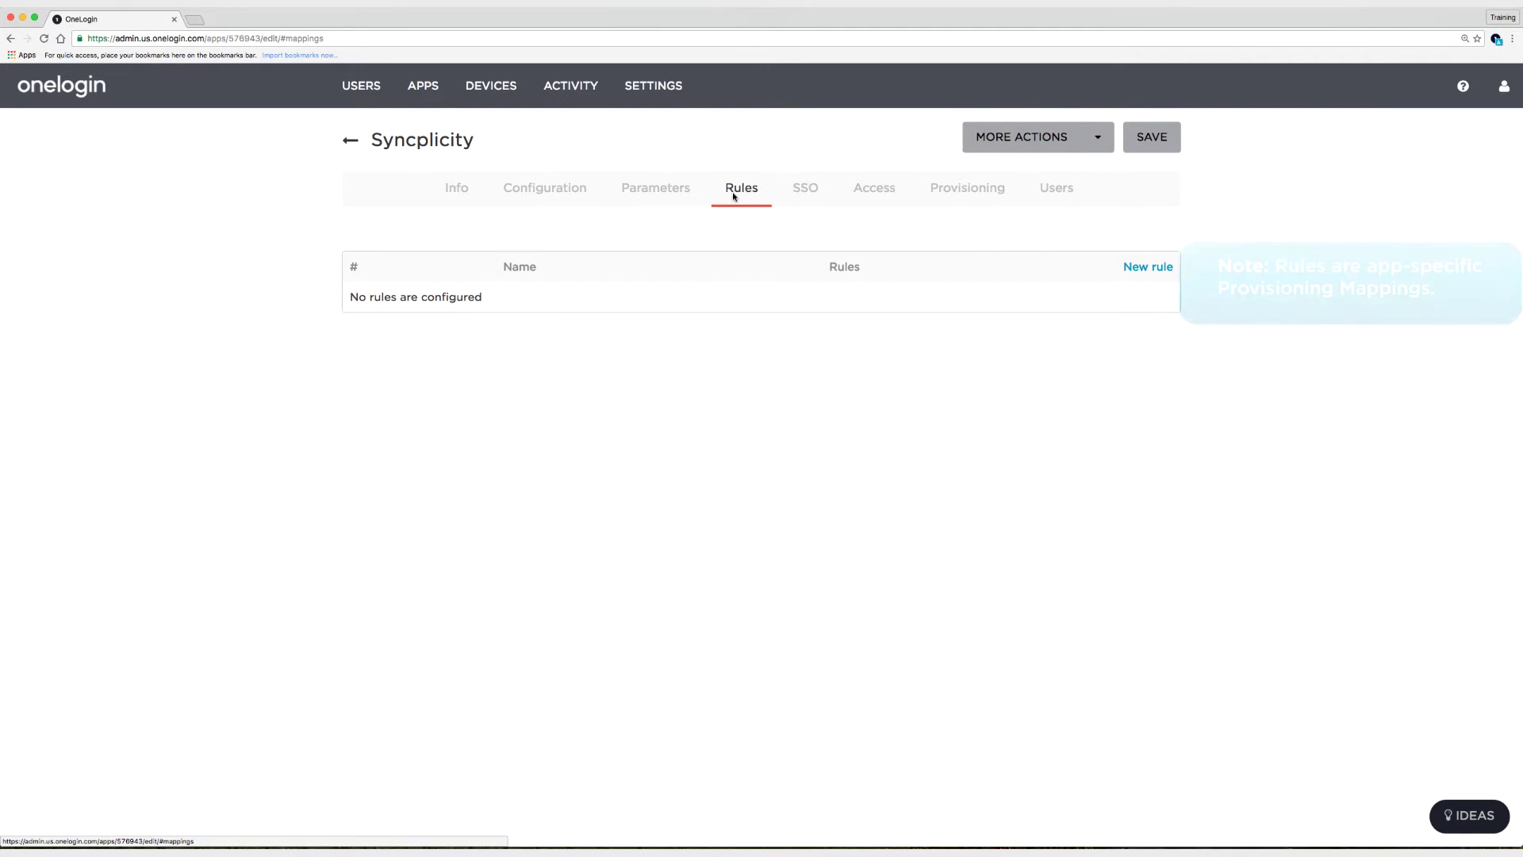
click(1148, 267)
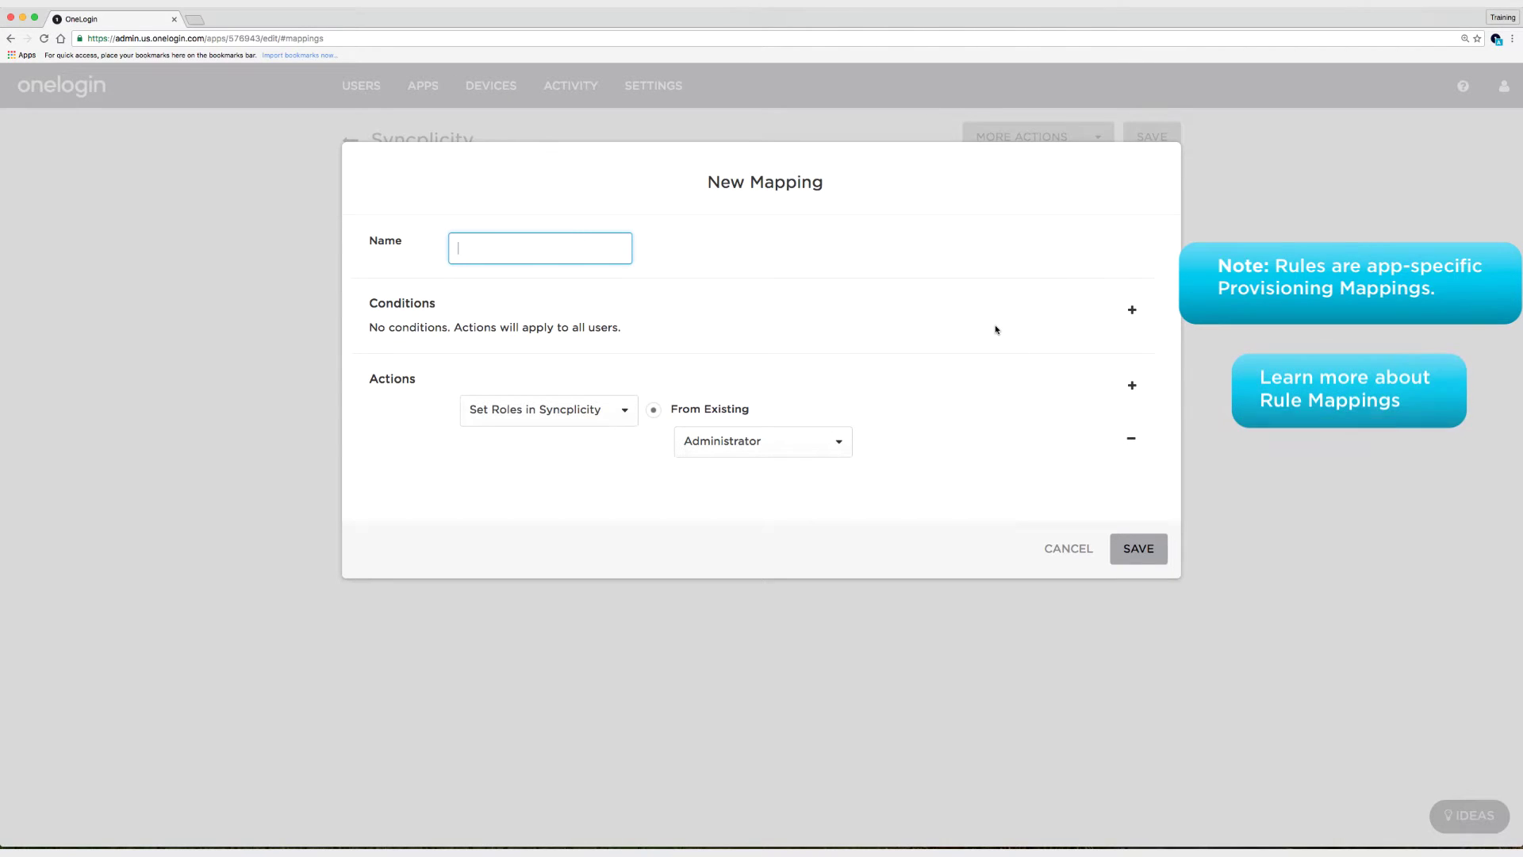
text(Employee Guides Group)
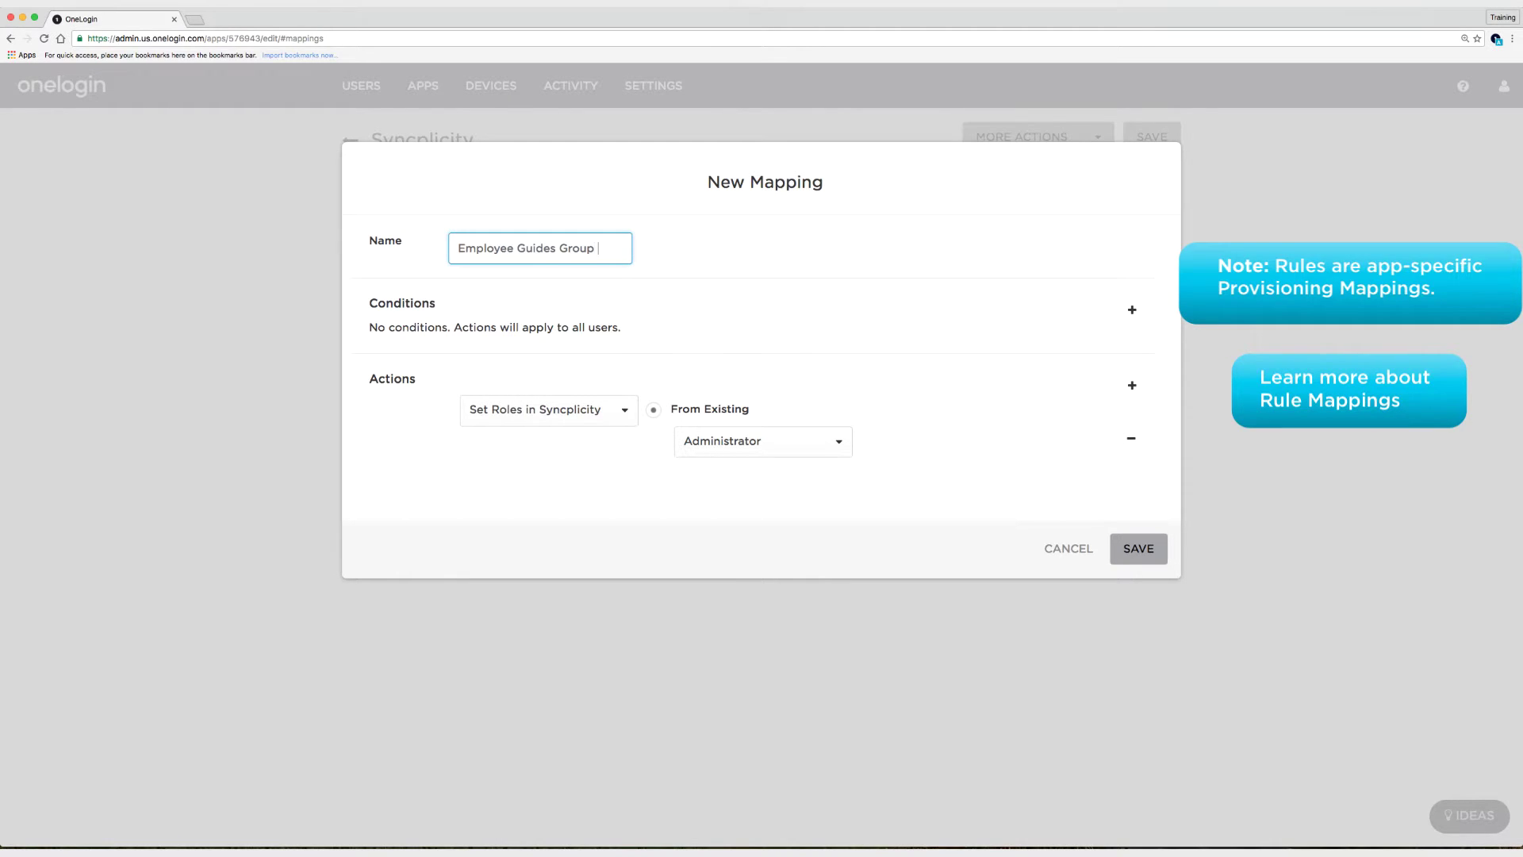
text( Rule)
click(780, 341)
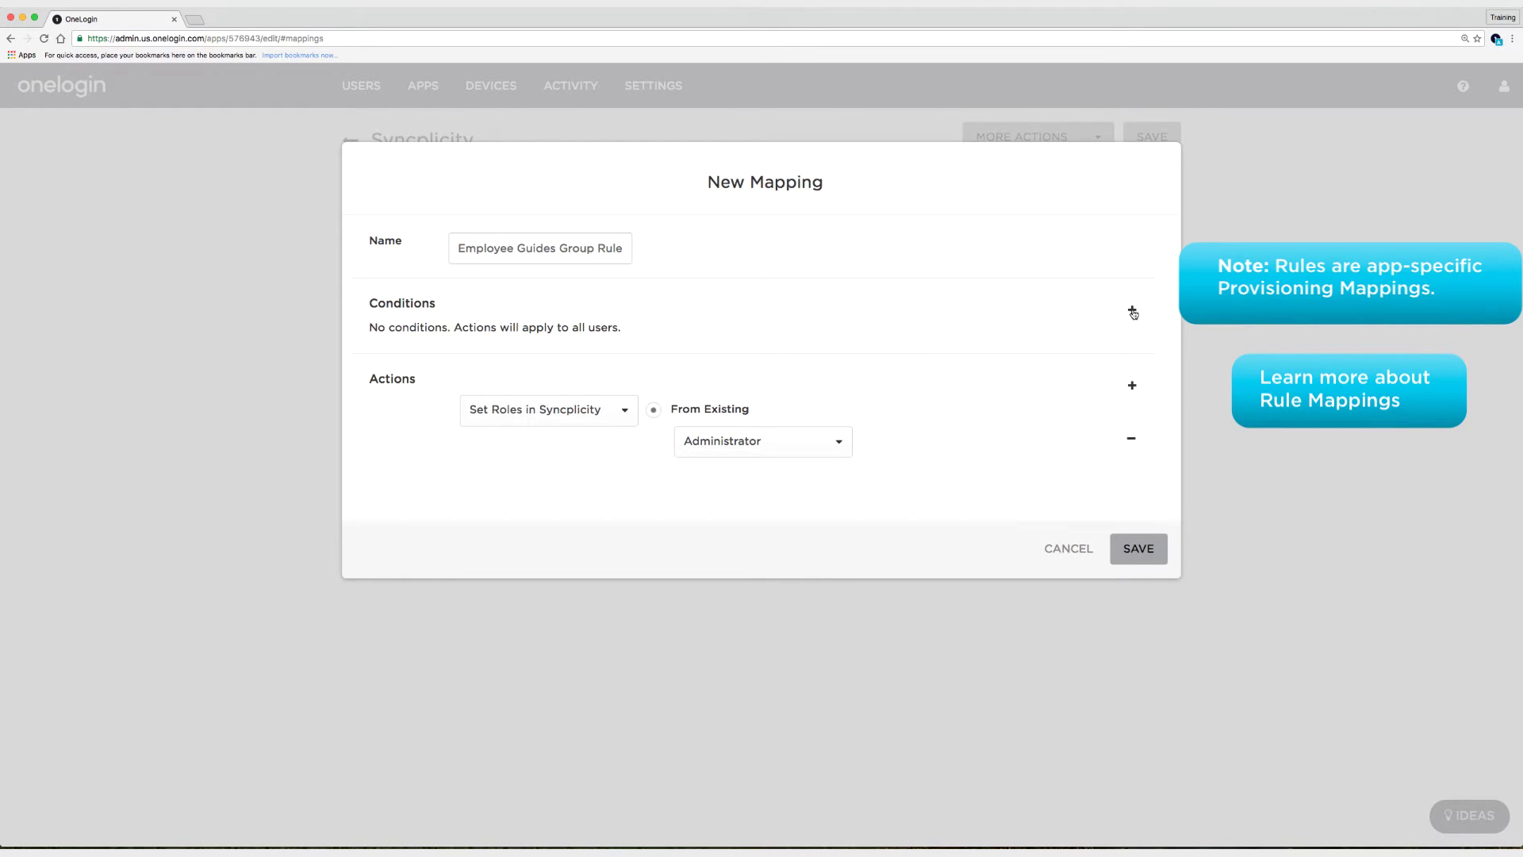
click(1133, 311)
Reduce the rule to one condition: Department contains 'hr'.
click(1133, 312)
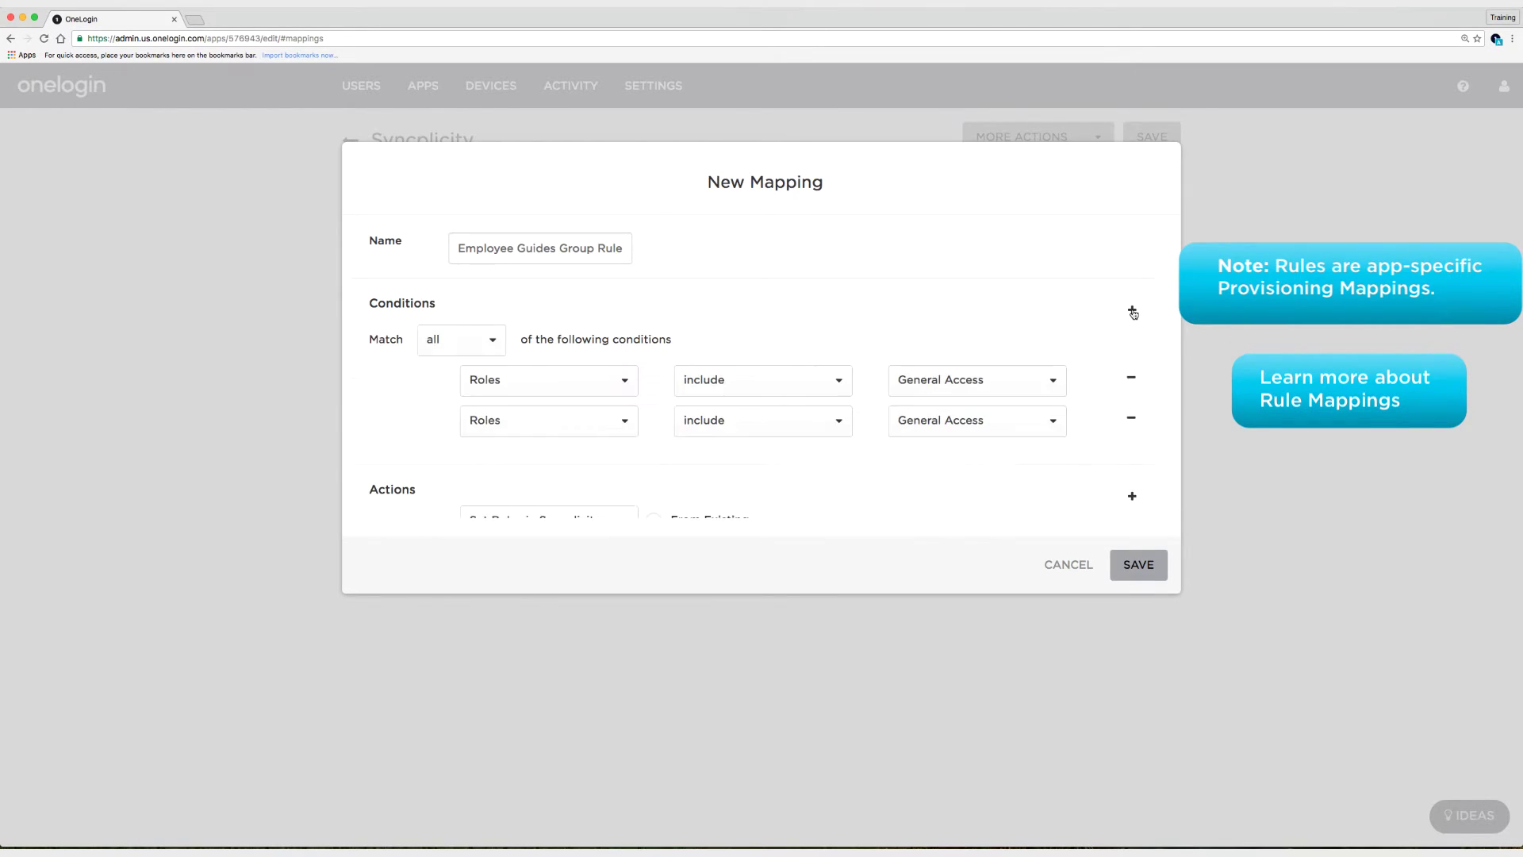
click(1131, 420)
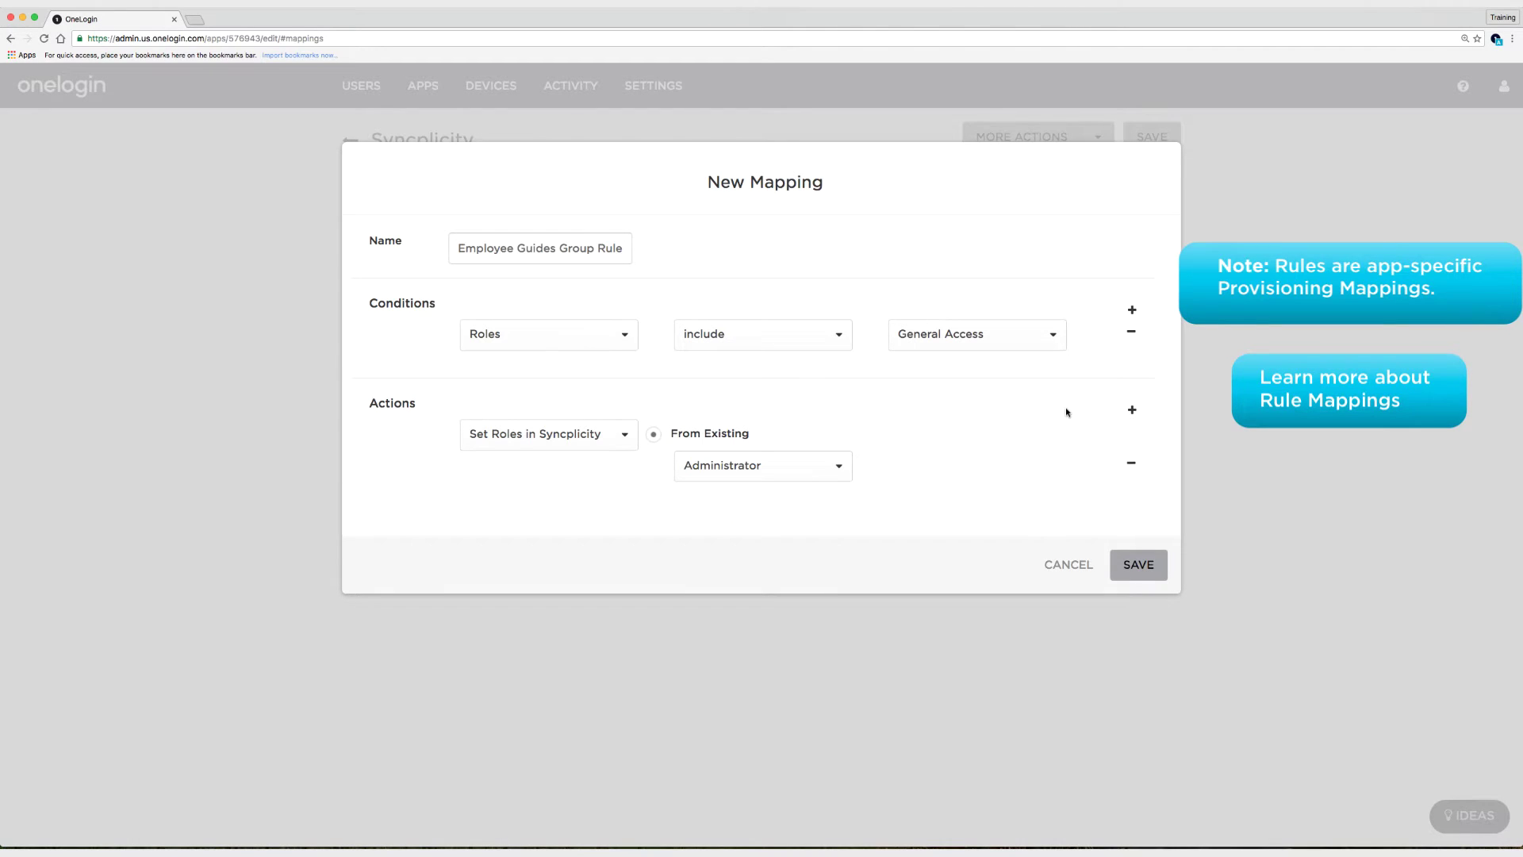
click(615, 337)
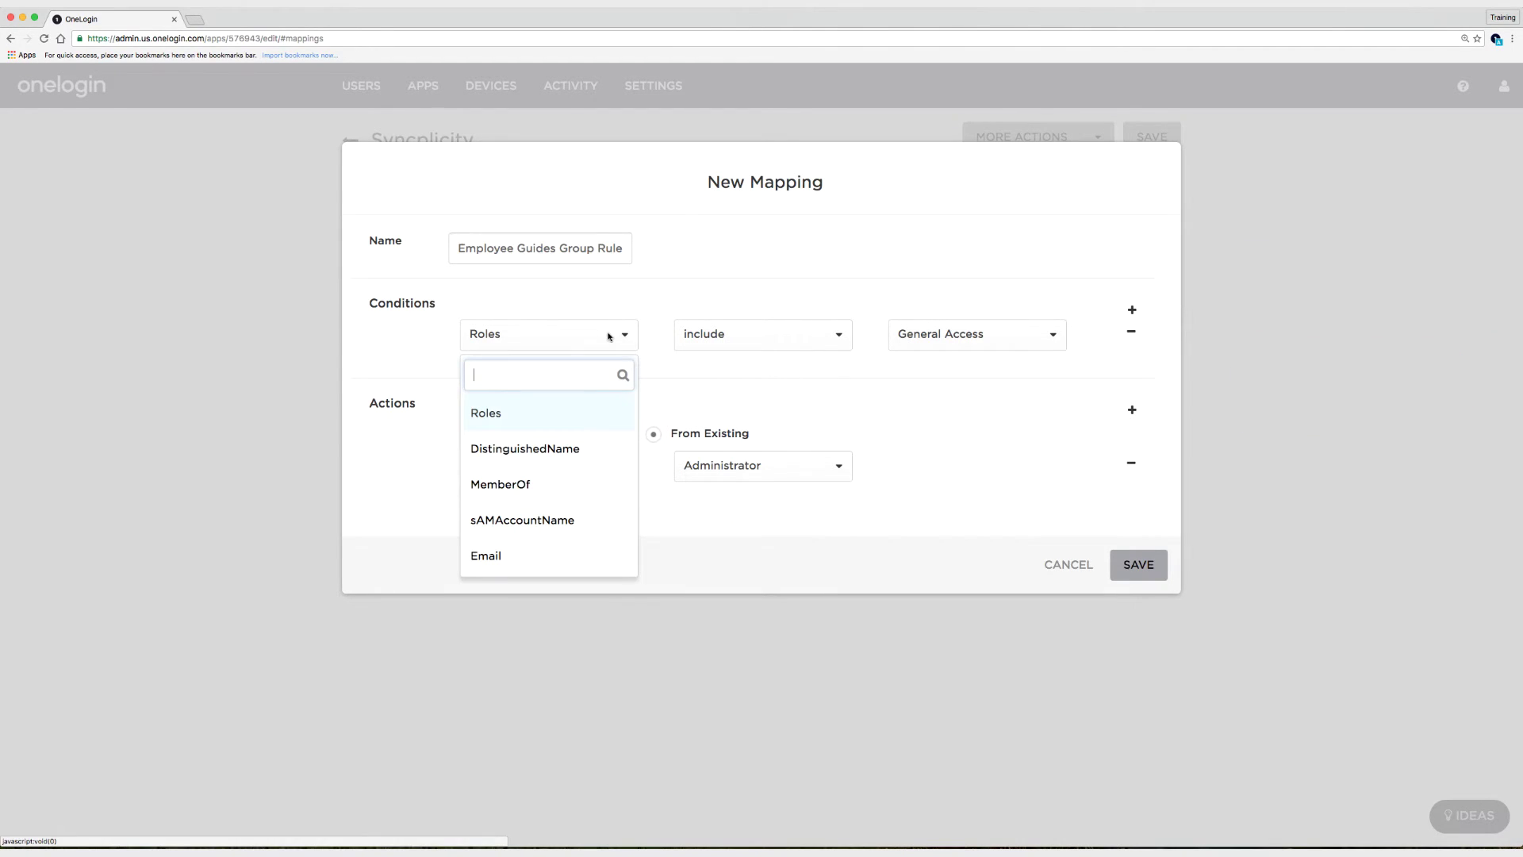
scroll(568, 450, down, 2)
scroll(568, 449, down, 10)
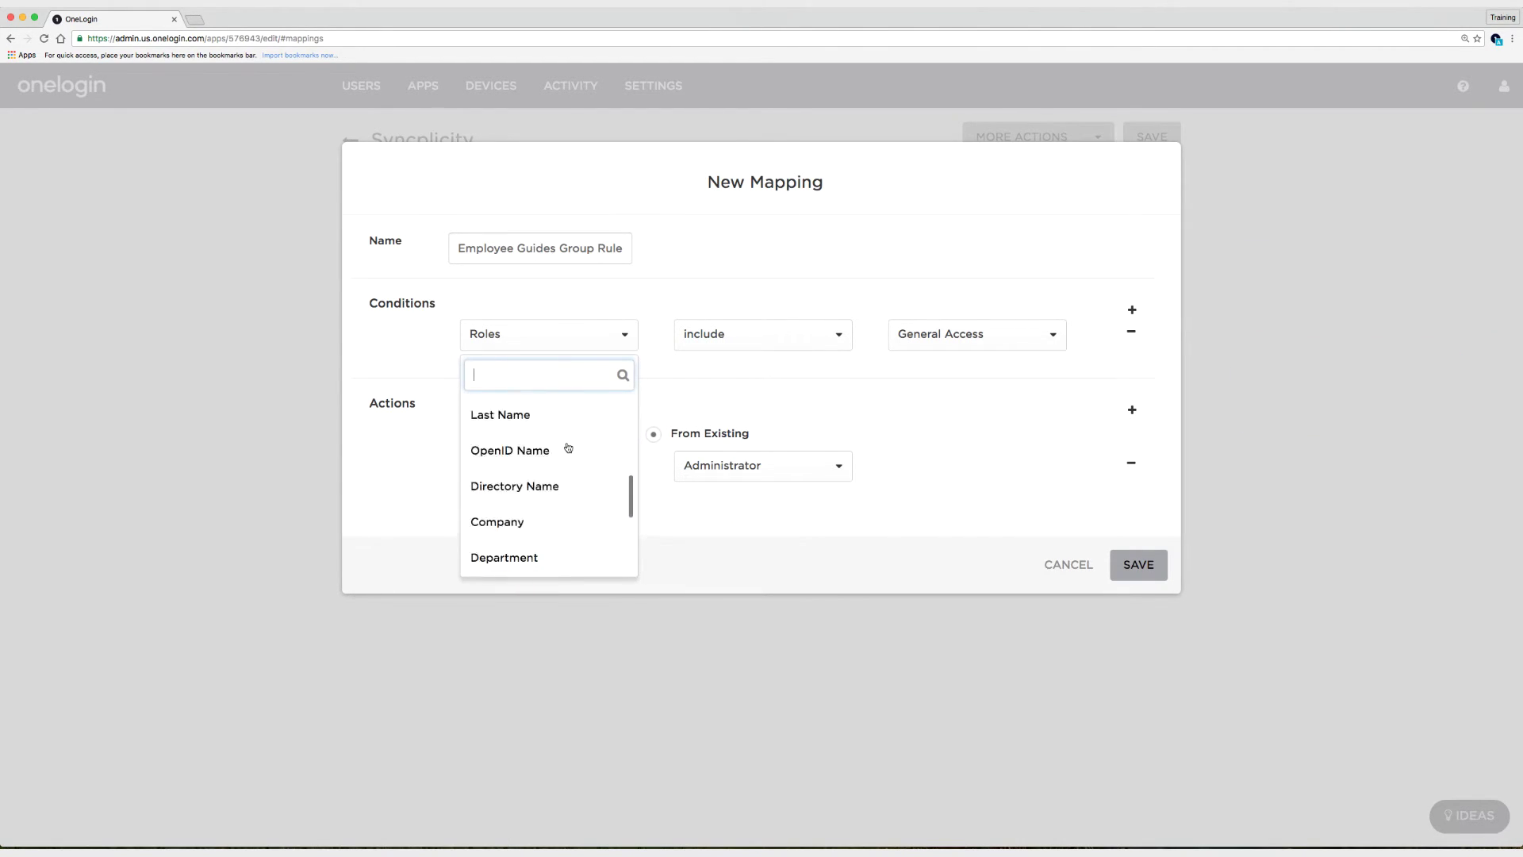
click(530, 450)
click(756, 342)
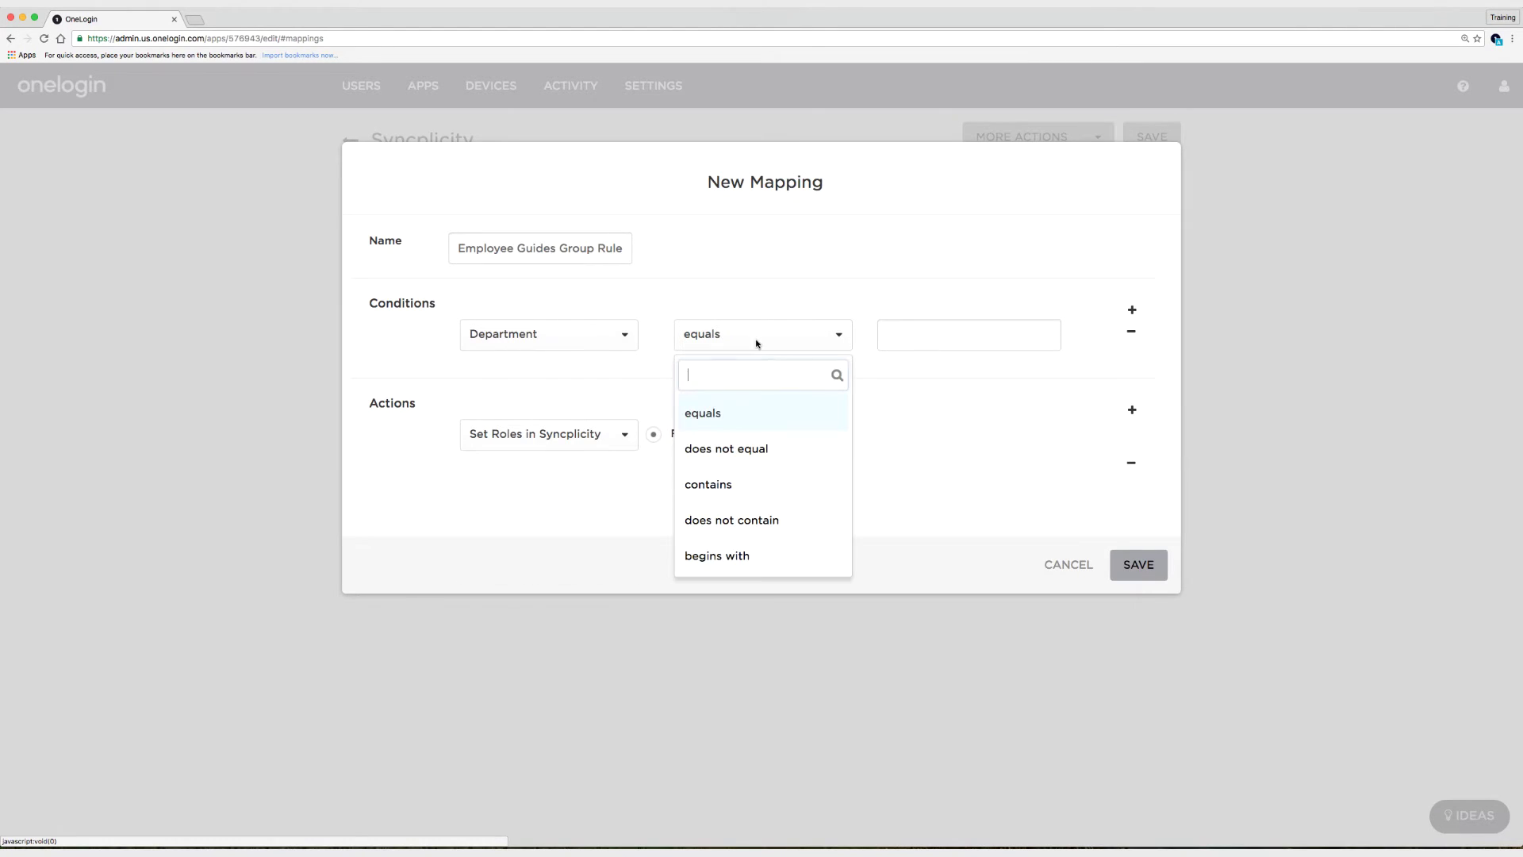
click(725, 486)
click(928, 335)
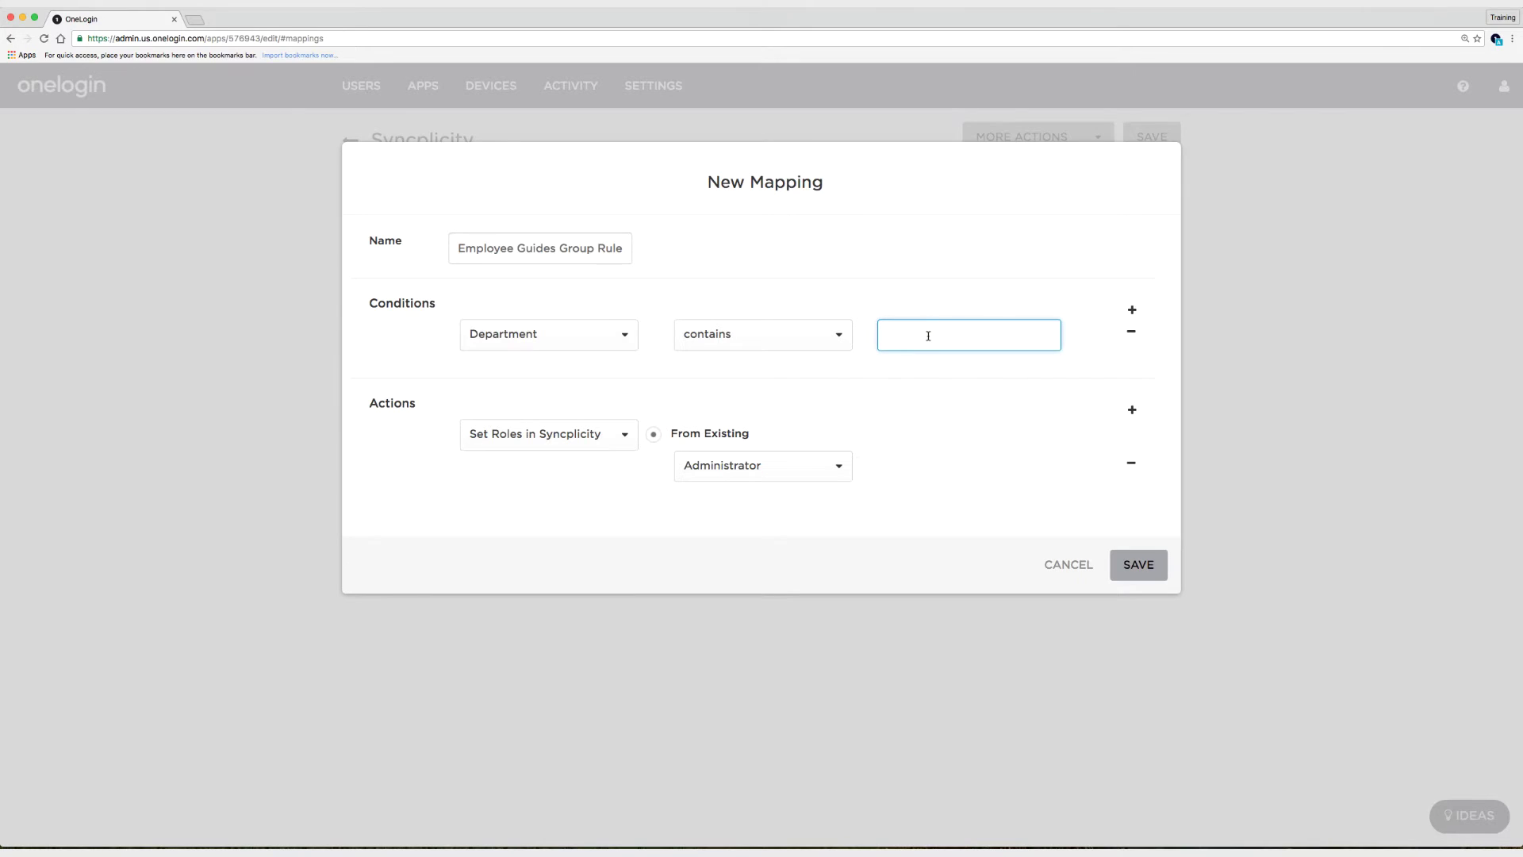
text(hr)
click(923, 364)
Make the rule's action Set Groups in Syncplicity with Employee Guides checked.
click(580, 435)
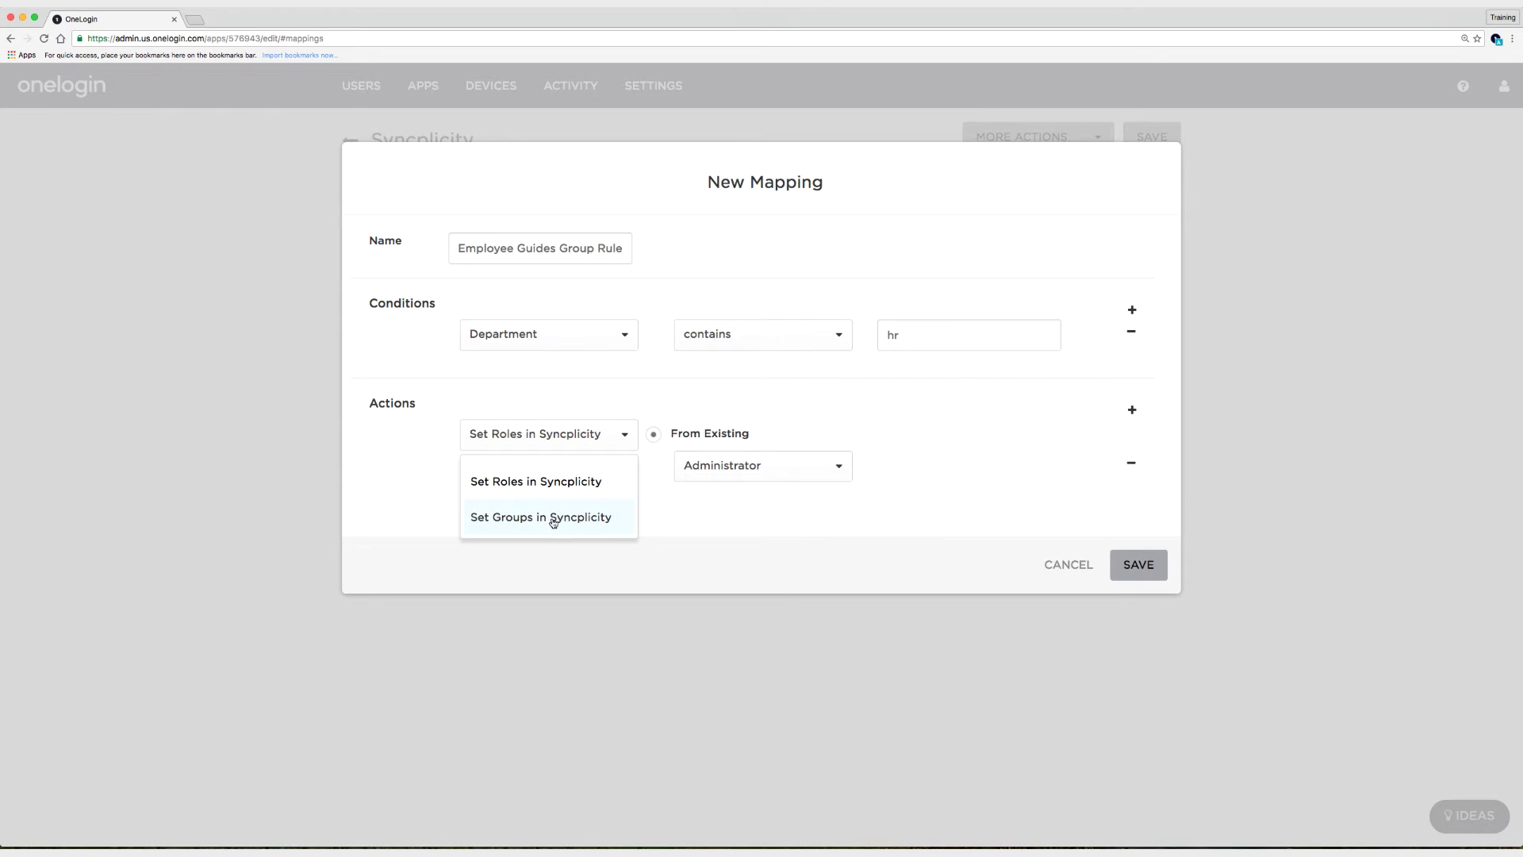
click(554, 520)
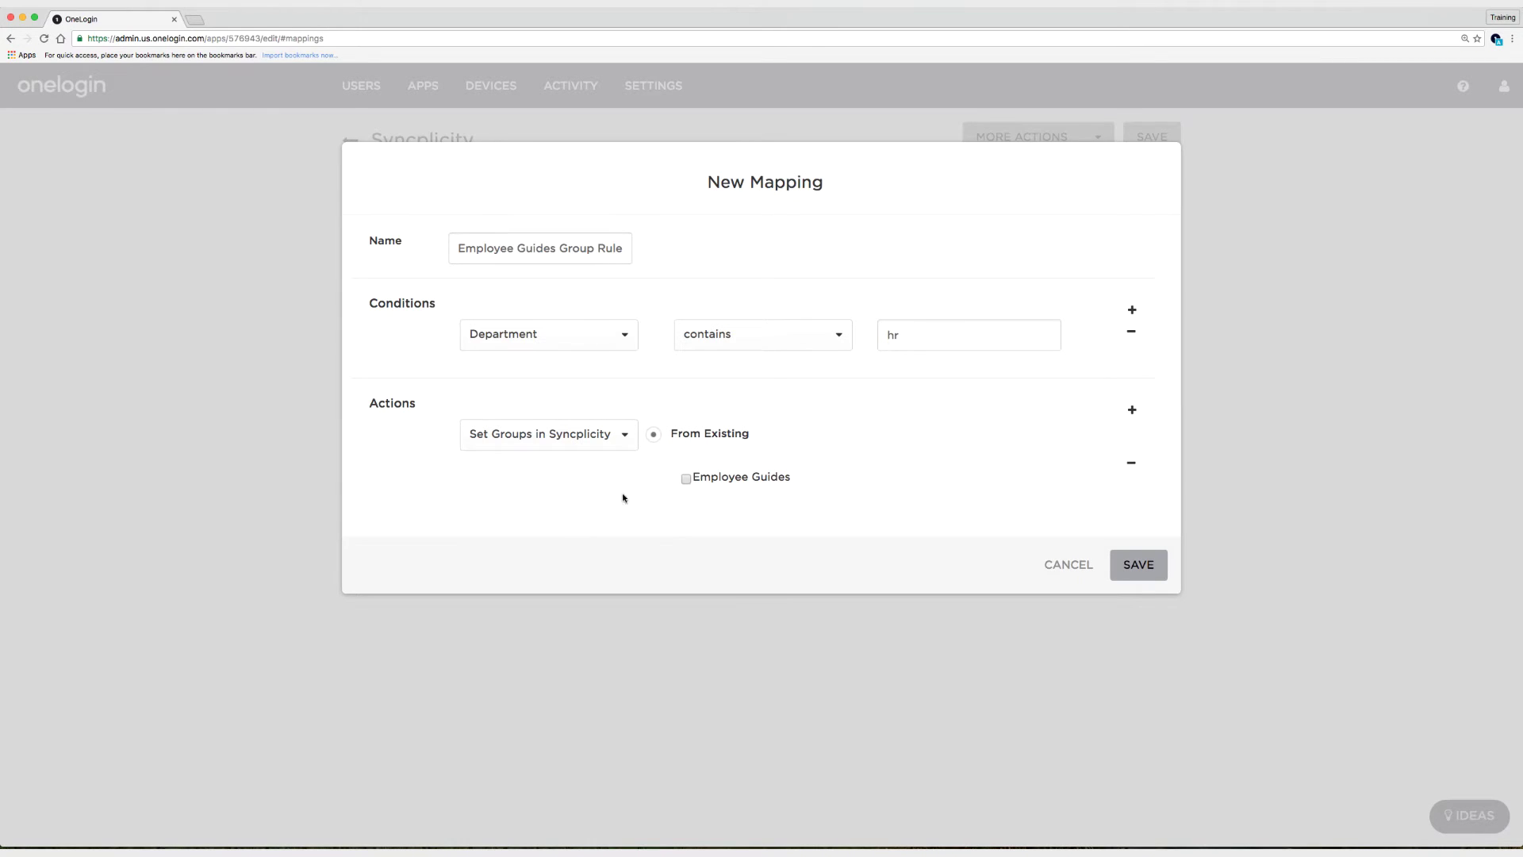
click(694, 478)
Save the Employee Guides Group Rule, then start a new rule assigning the Syncplicity role User.
click(1139, 566)
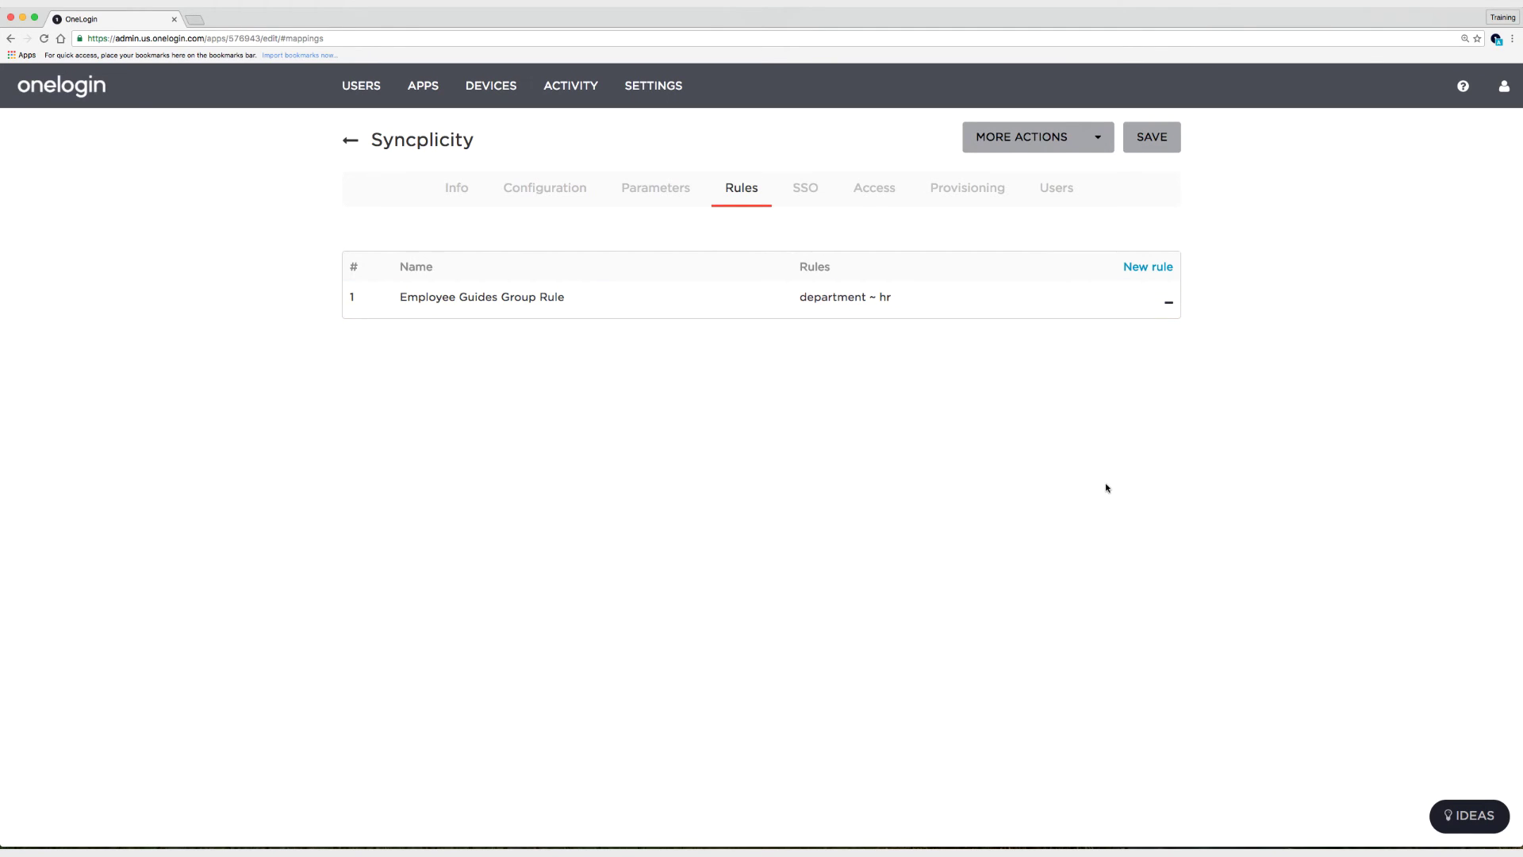
click(1147, 268)
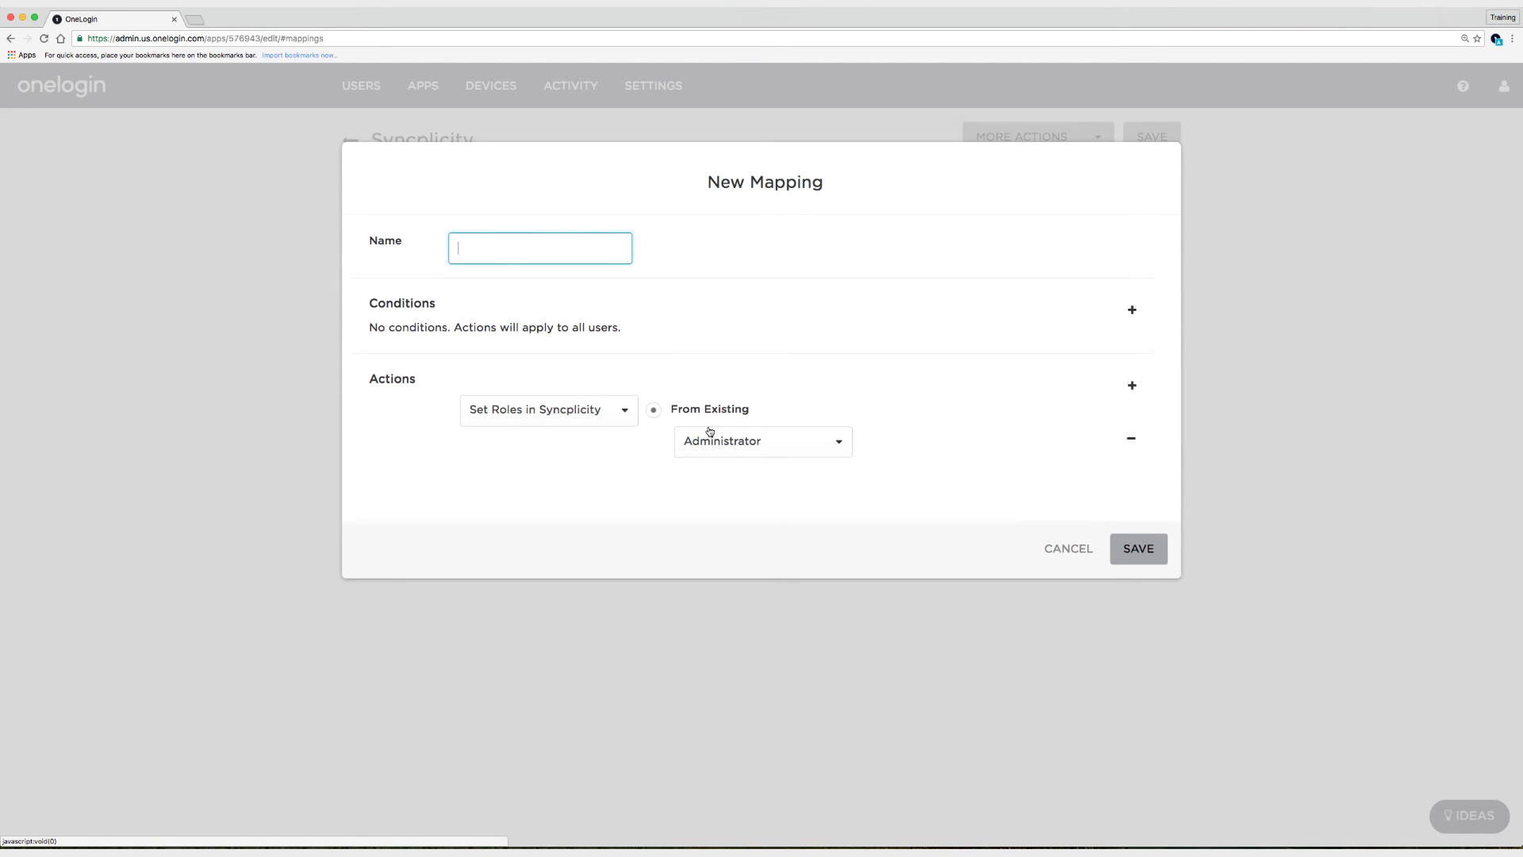
click(765, 445)
click(730, 515)
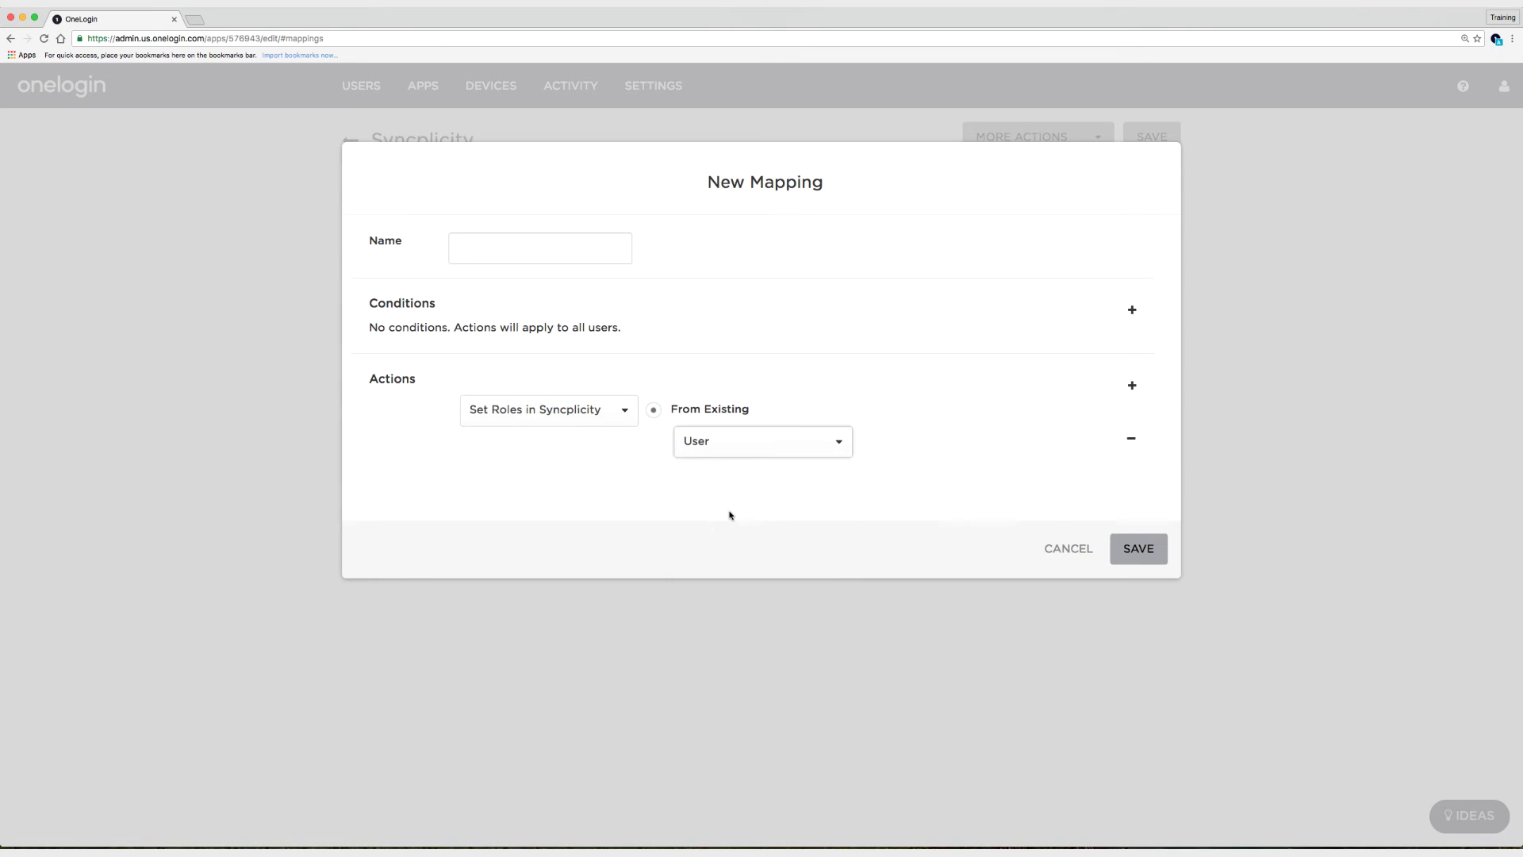
click(623, 477)
click(761, 437)
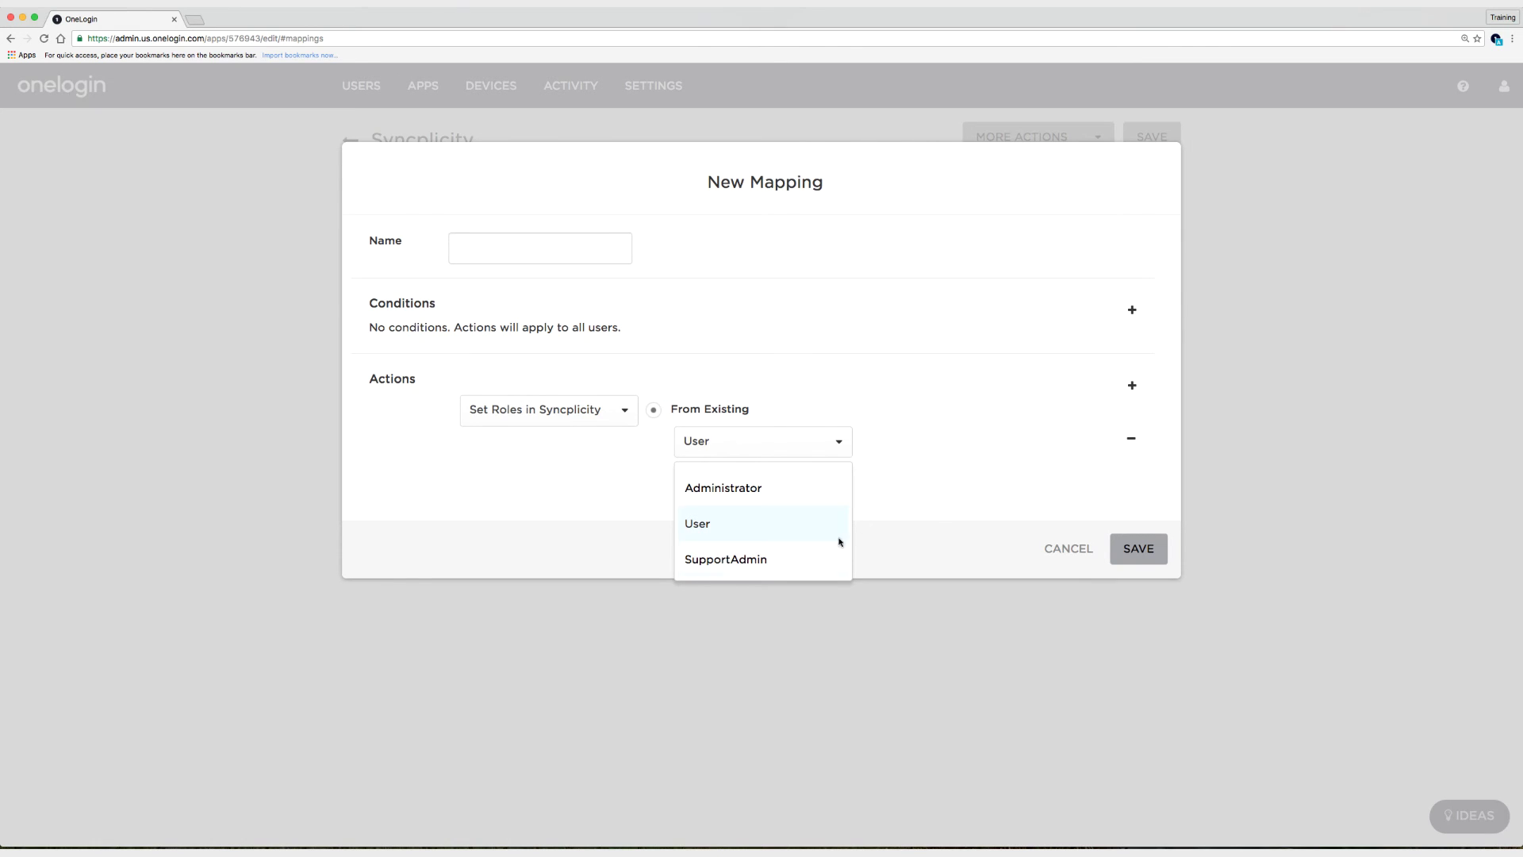
click(939, 527)
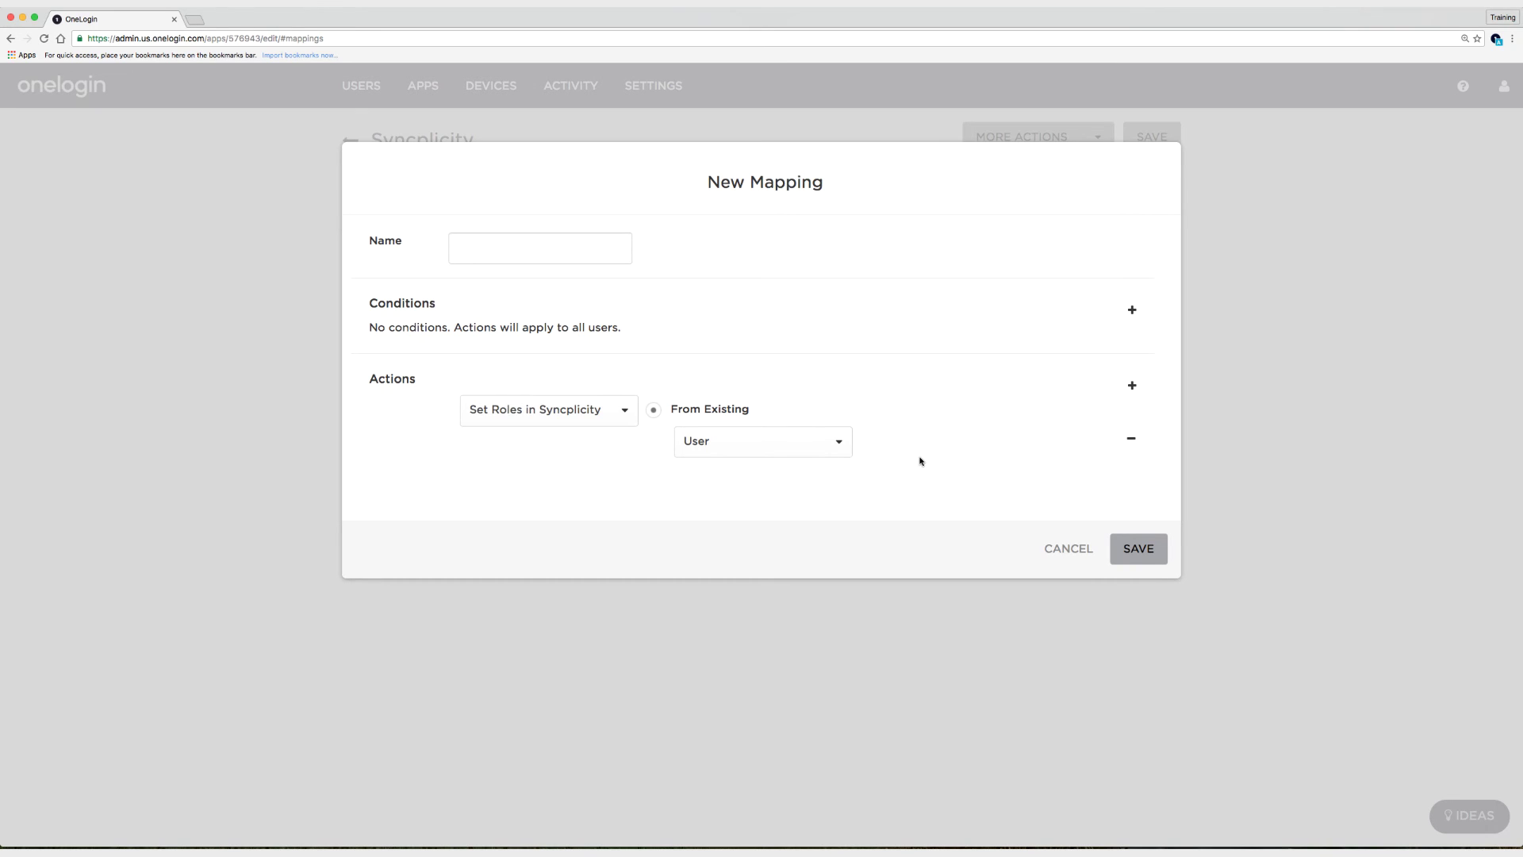
Cancel the unfinished second rule, save the Syncplicity app, and return to its Rules list.
click(1060, 550)
click(1032, 137)
click(1032, 137)
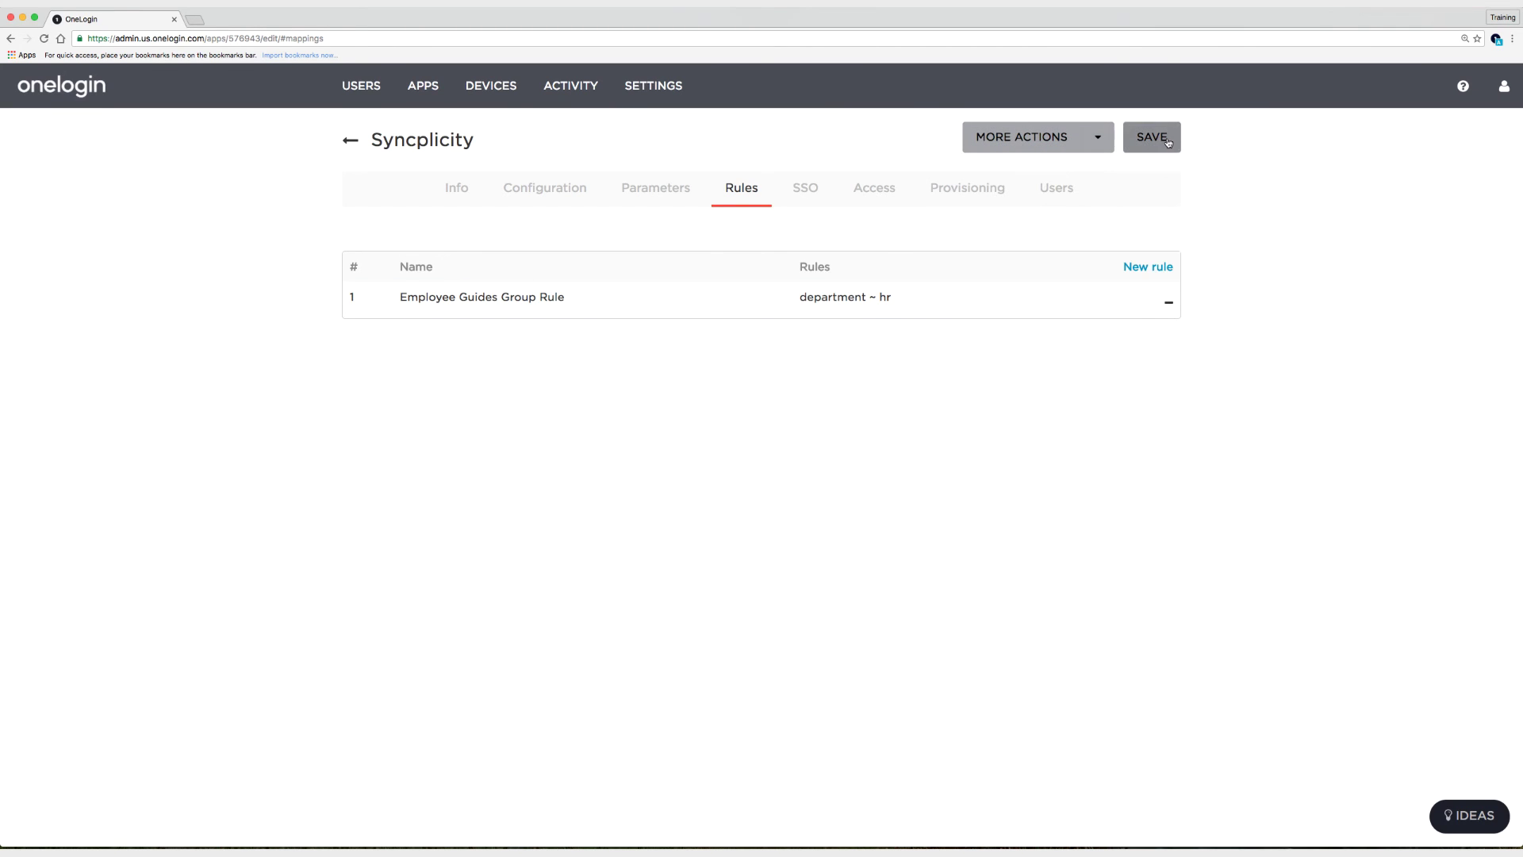
click(1152, 138)
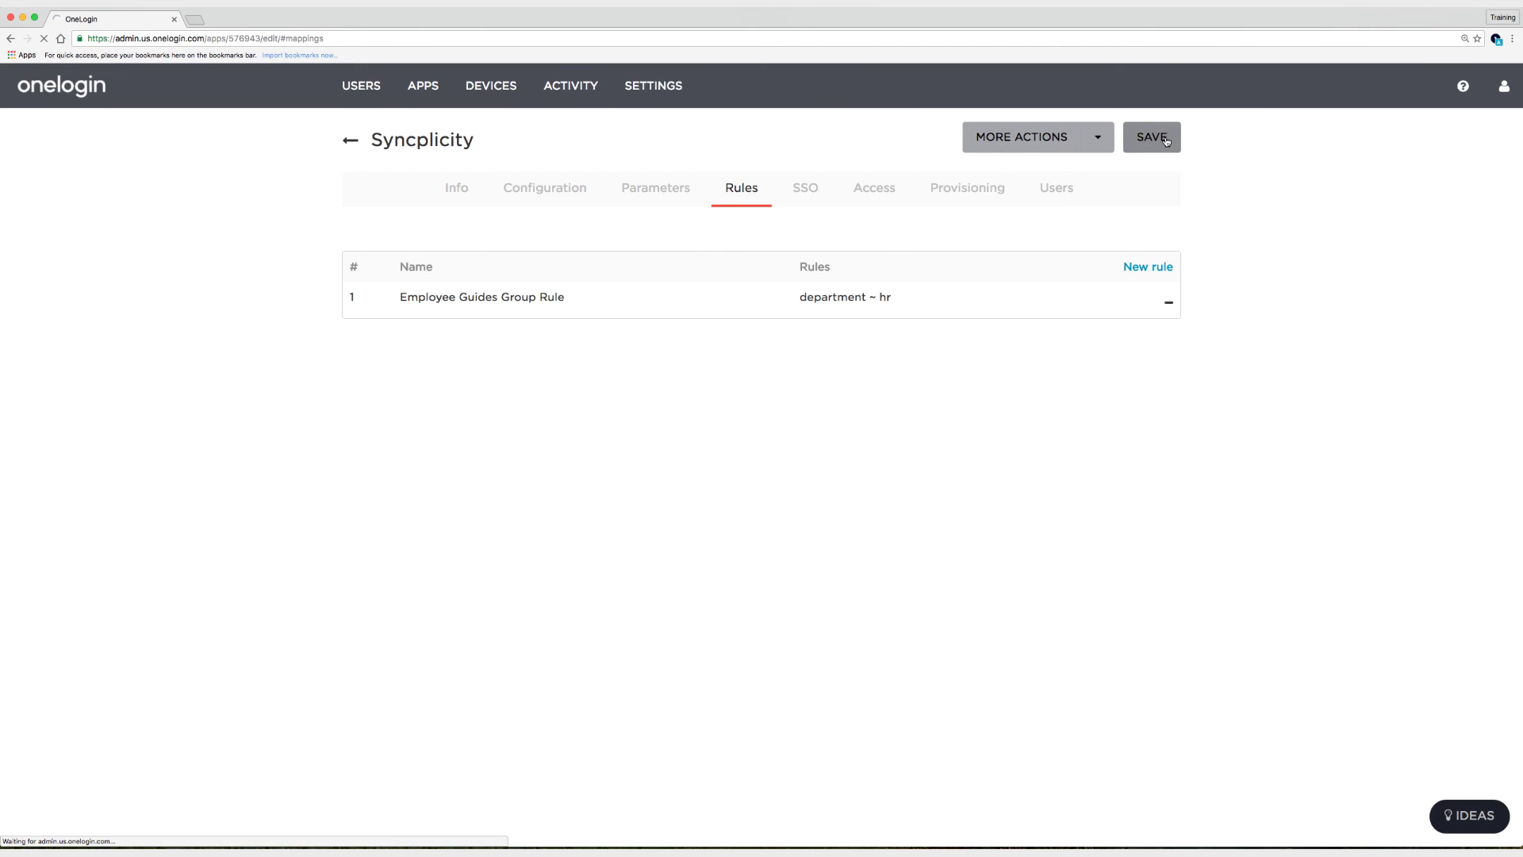
click(750, 188)
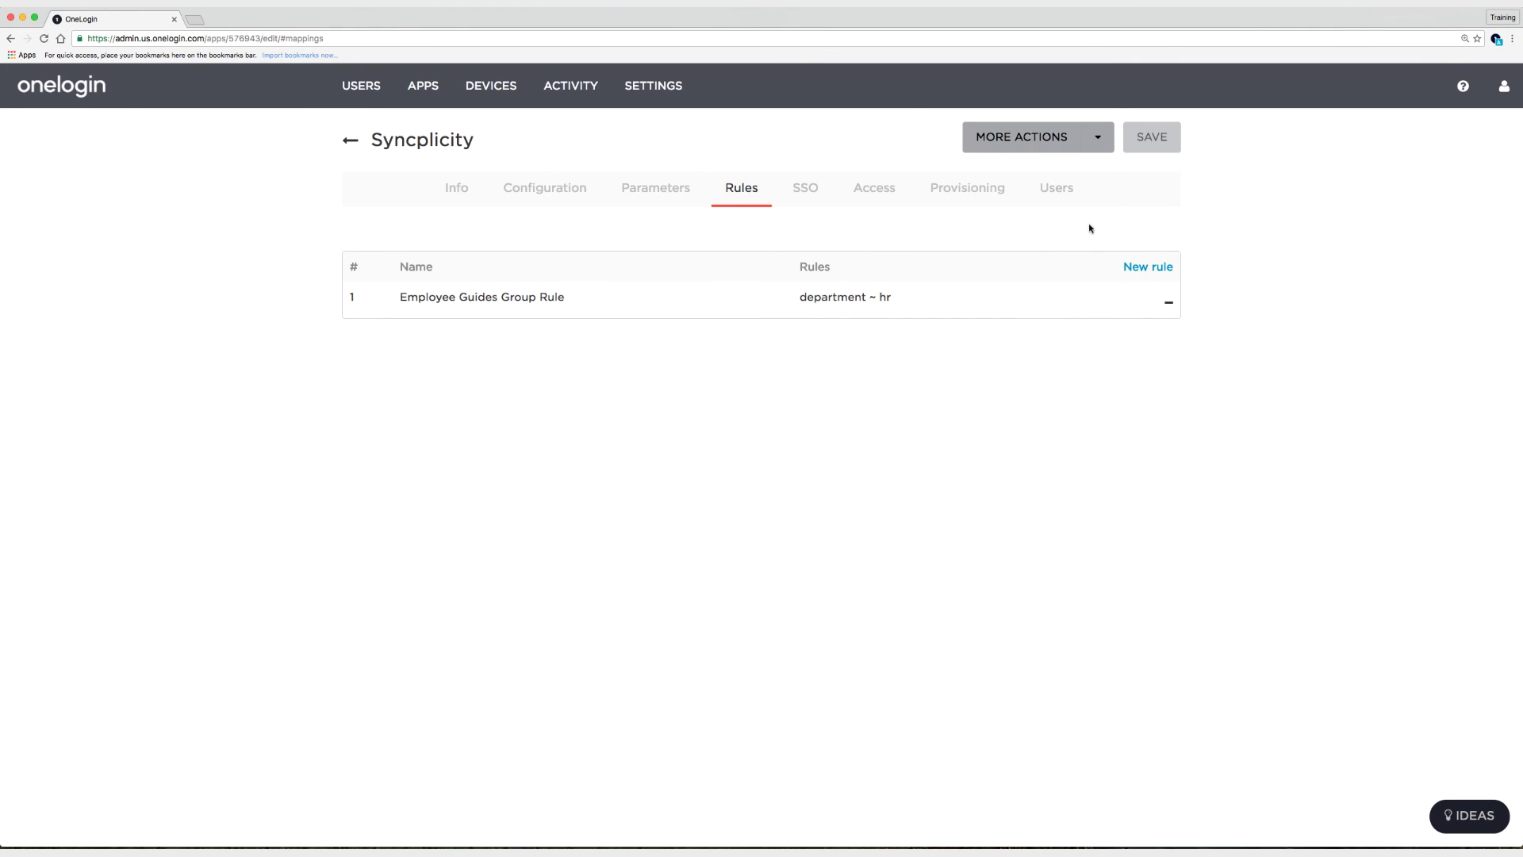
Reapply Syncplicity's provisioning mappings from the More Actions menu.
click(1101, 142)
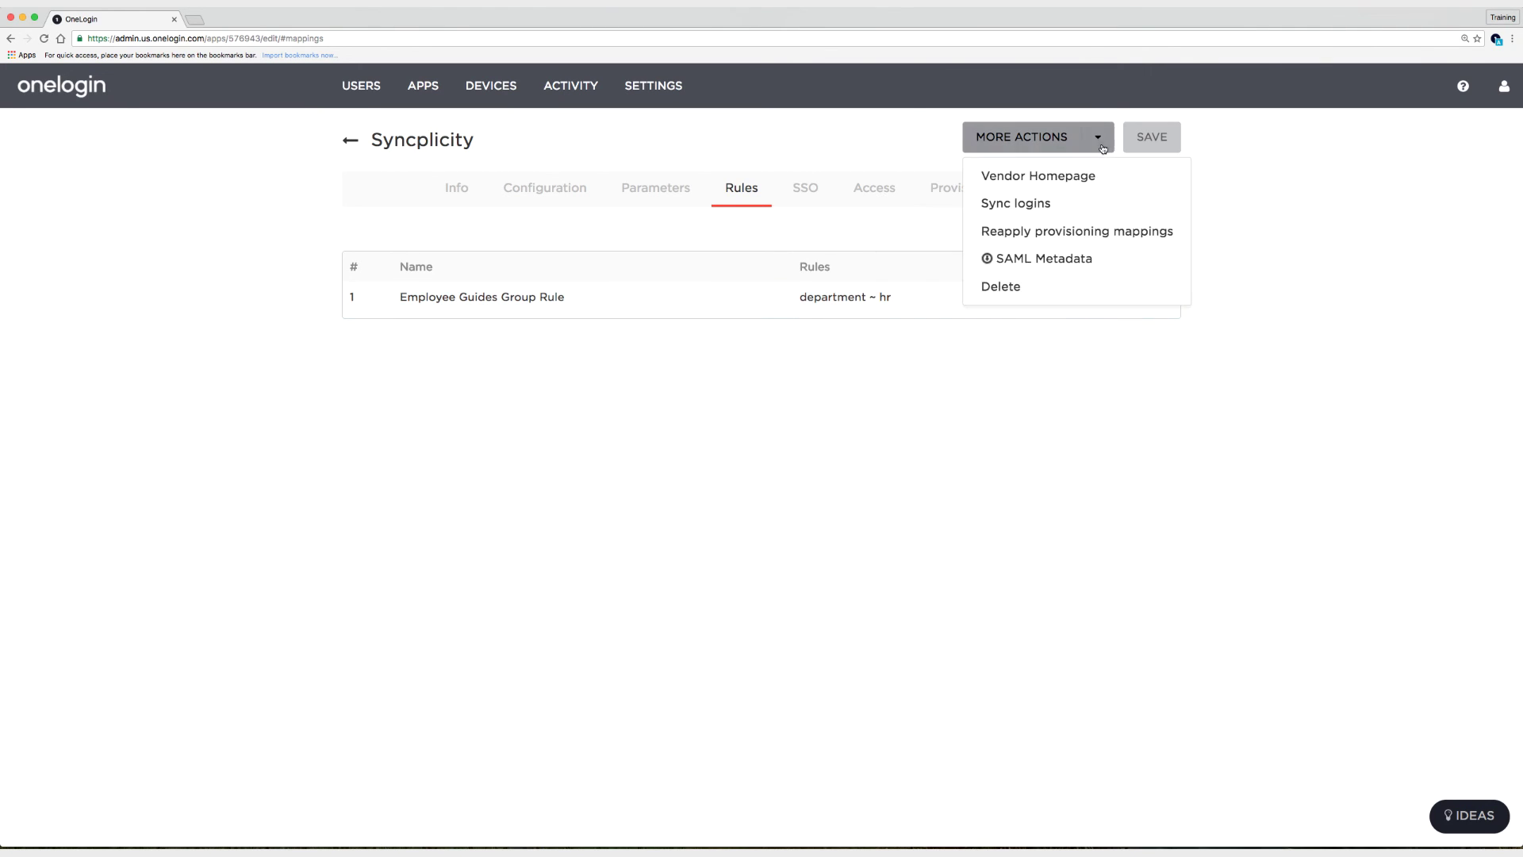
click(1068, 235)
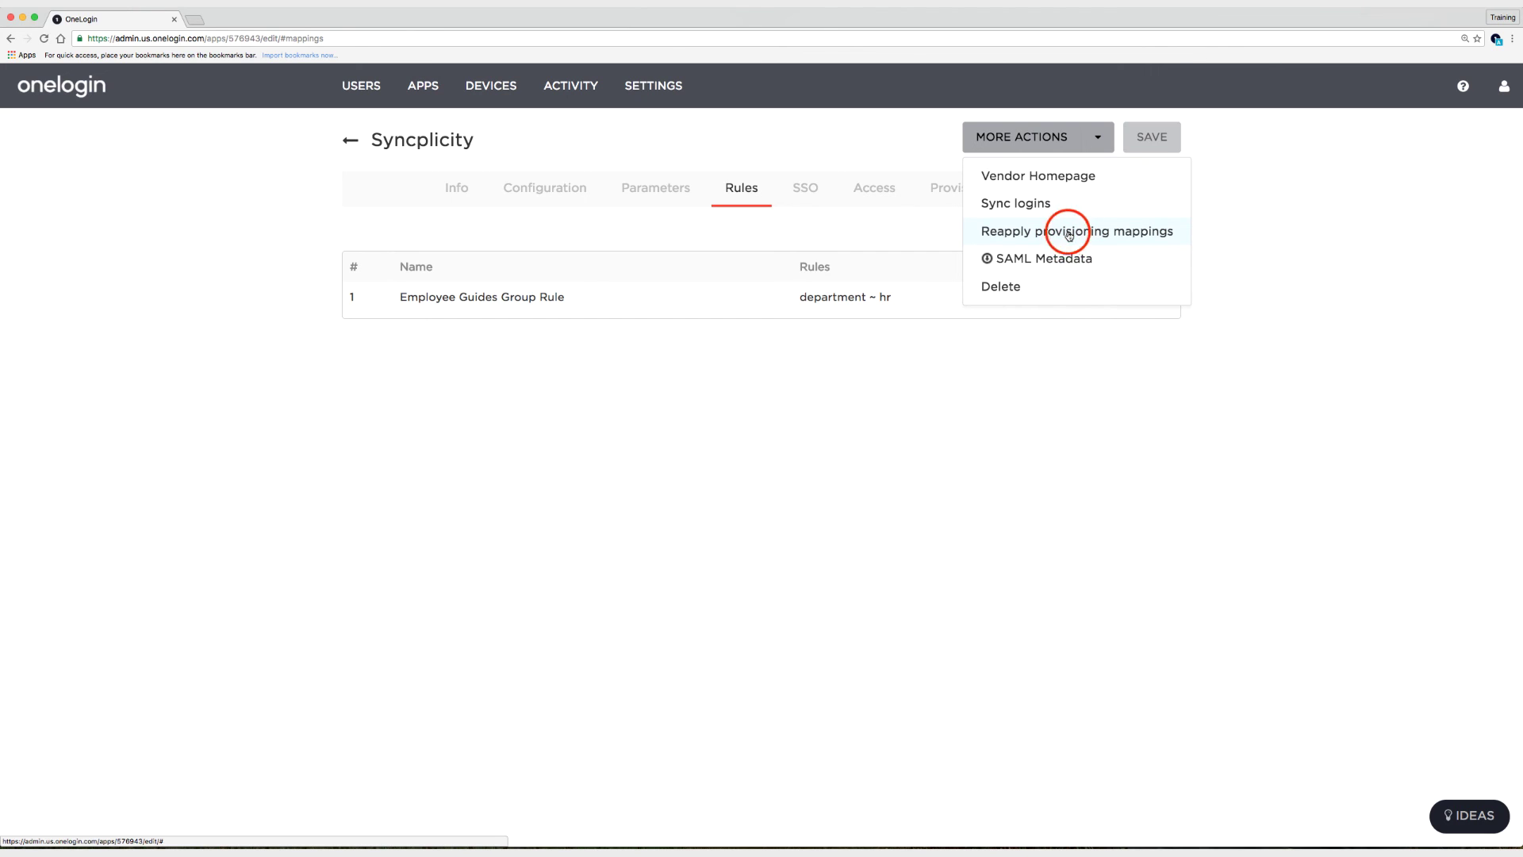